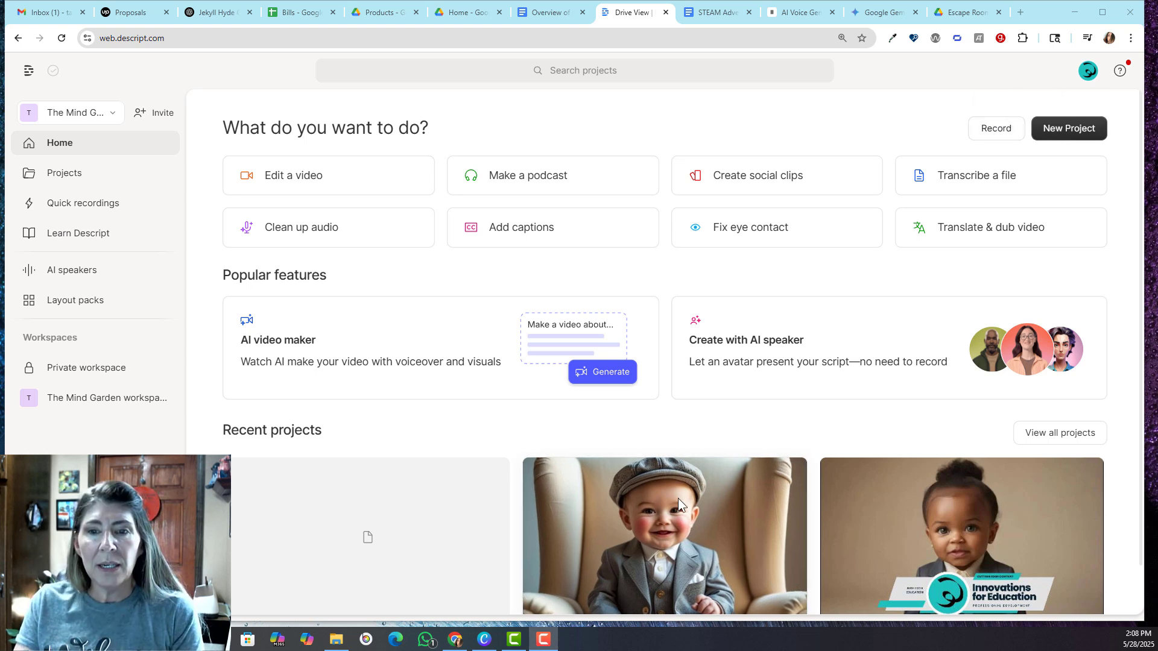
# Open the recent project showing the baby in a cap and browse the Underlord AI tools from Sound good through Write
pyautogui.click(667, 517)
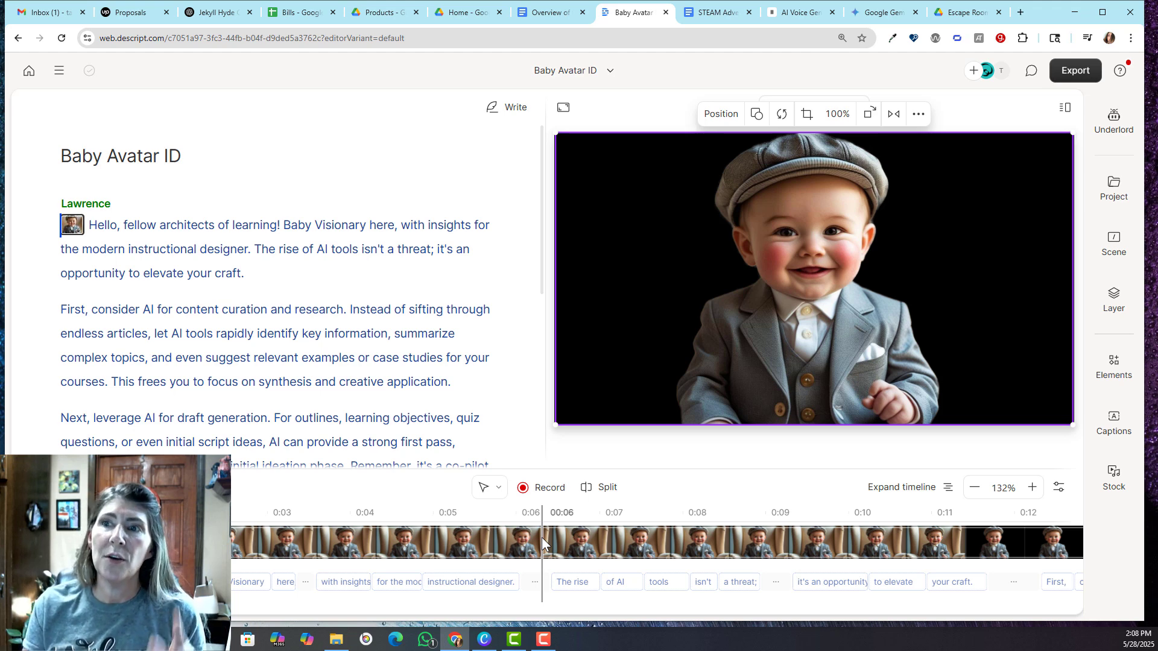
pyautogui.click(1120, 115)
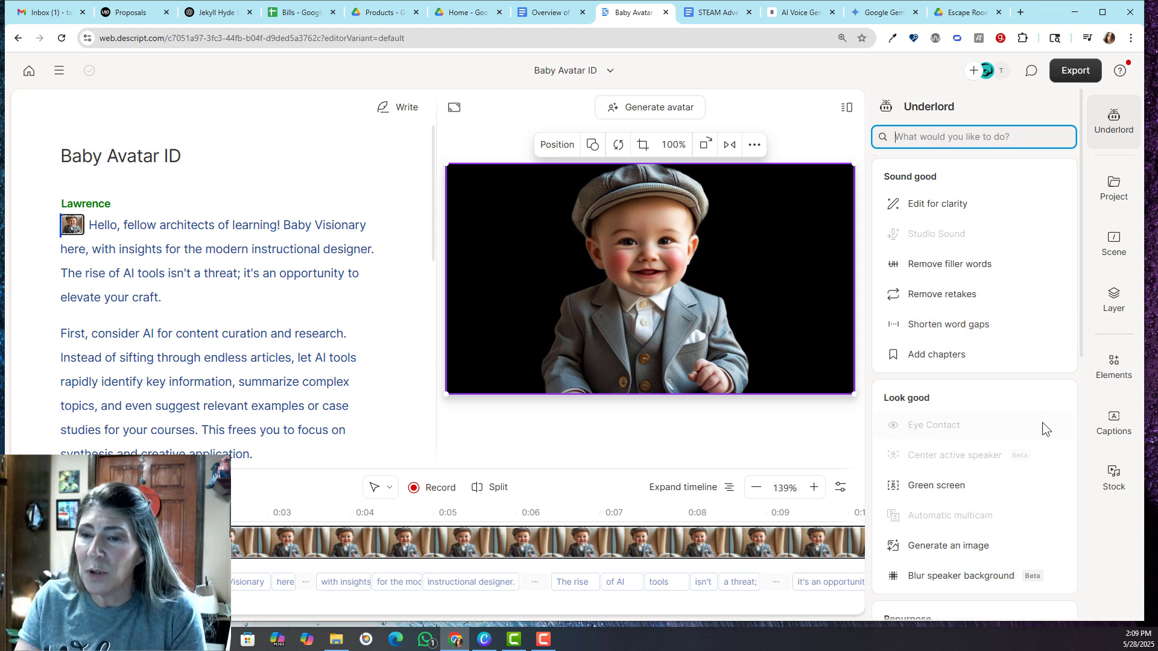
pyautogui.moveTo(1080, 225); pyautogui.dragTo(1083, 302)
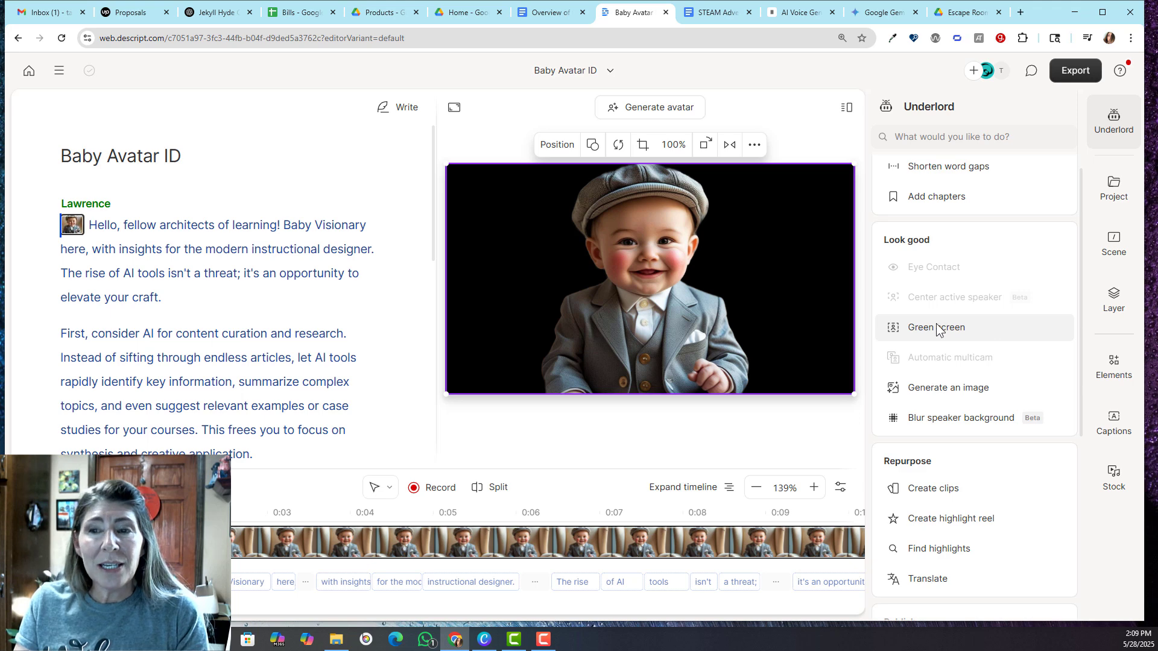
pyautogui.moveTo(925, 332)
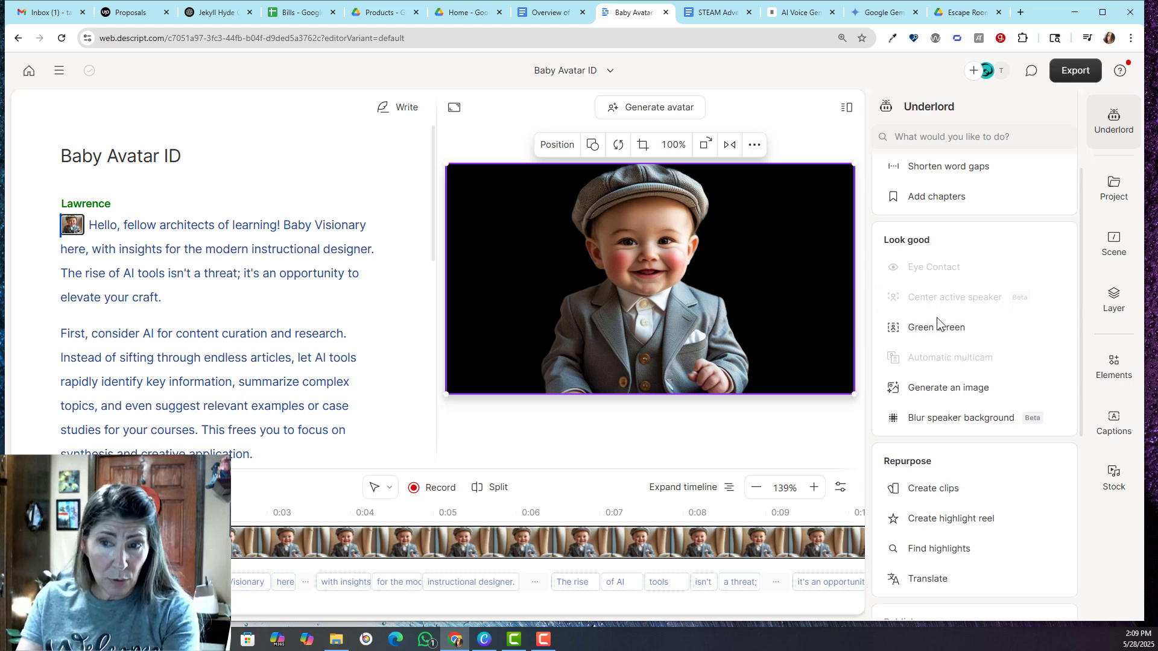
pyautogui.scroll(-6, 947, 357)
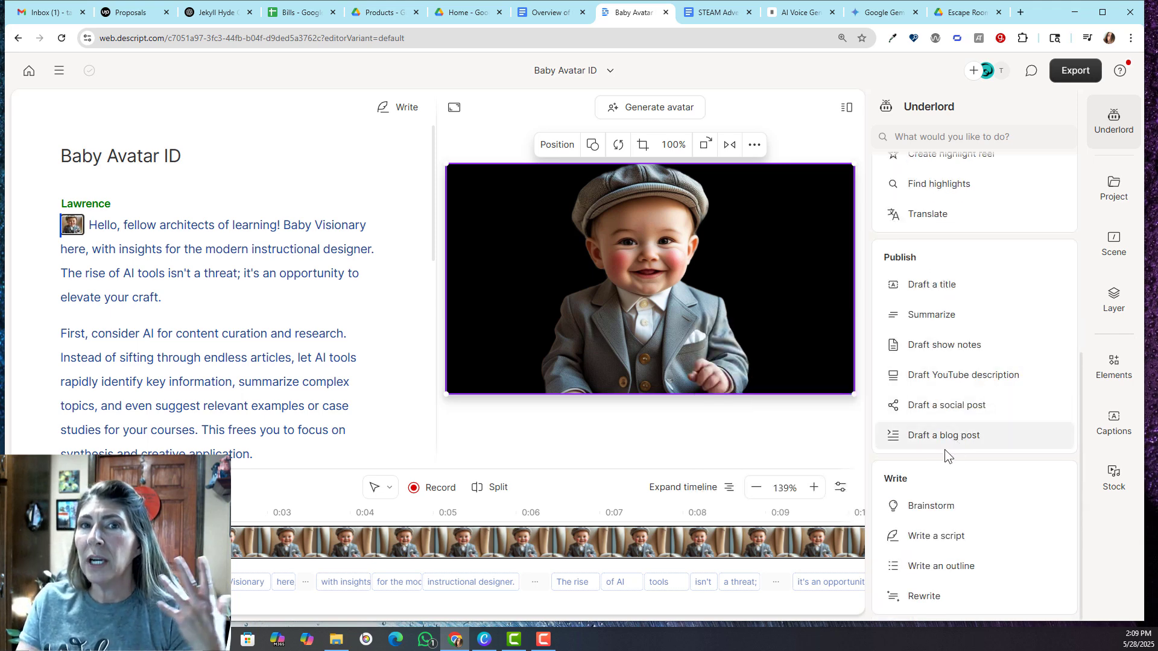
pyautogui.moveTo(947, 445)
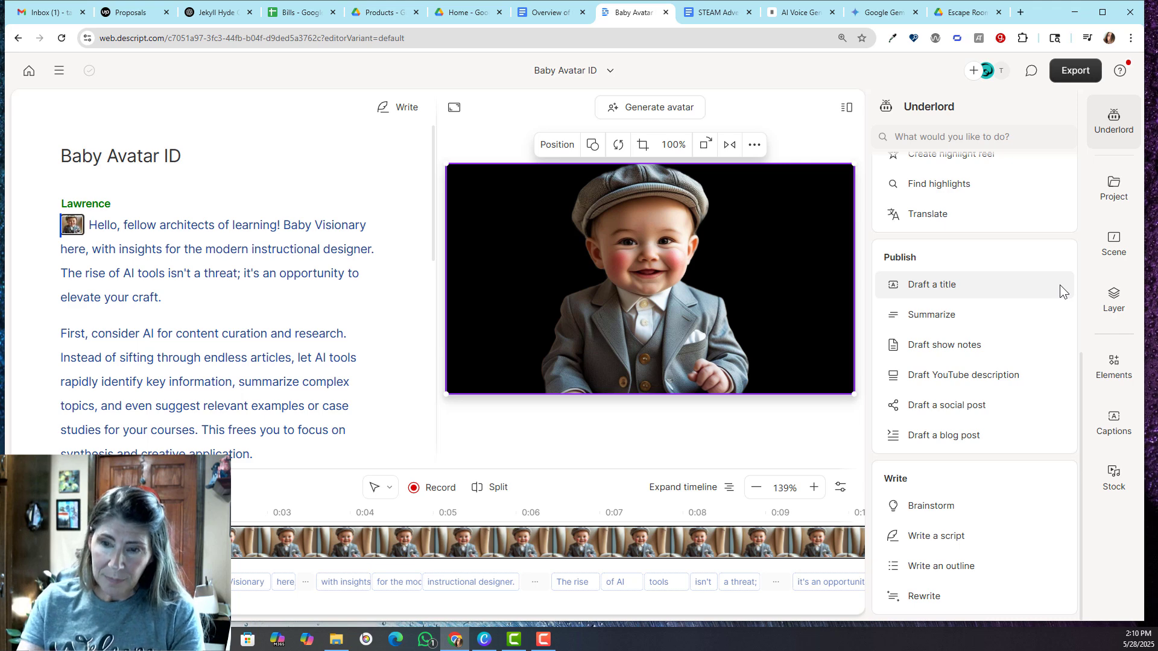
# Split the script into new scenes before the paragraphs beginning "First, consider AI" and "Next, leverage AI"
pyautogui.click(505, 424)
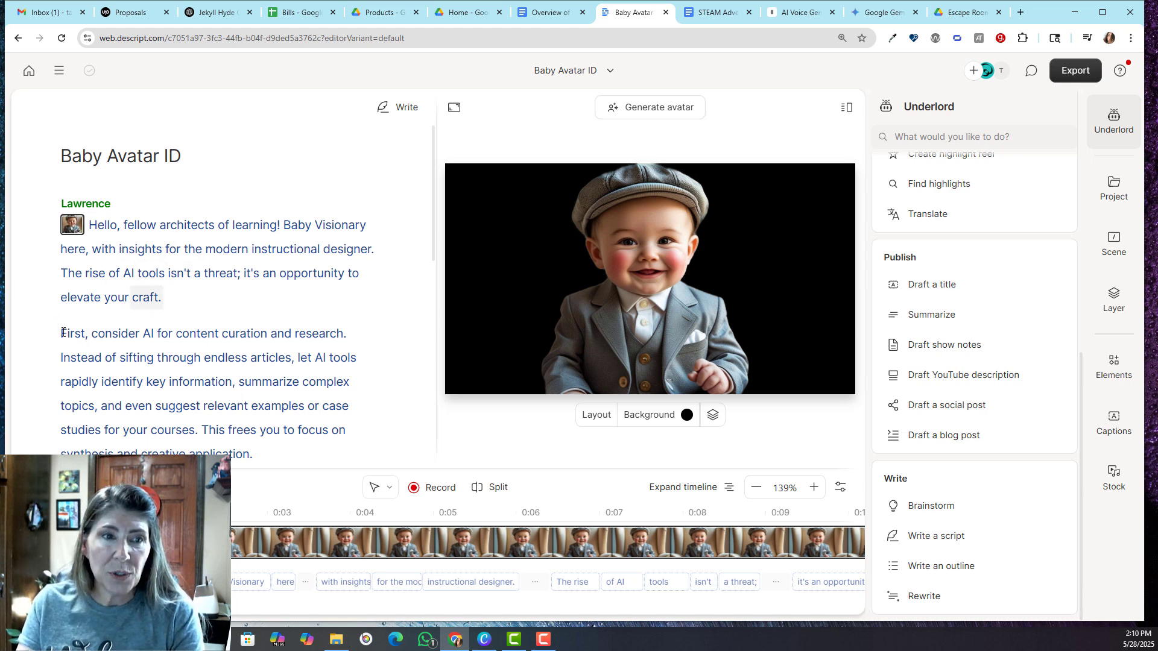
pyautogui.scroll(-7, 250, 274)
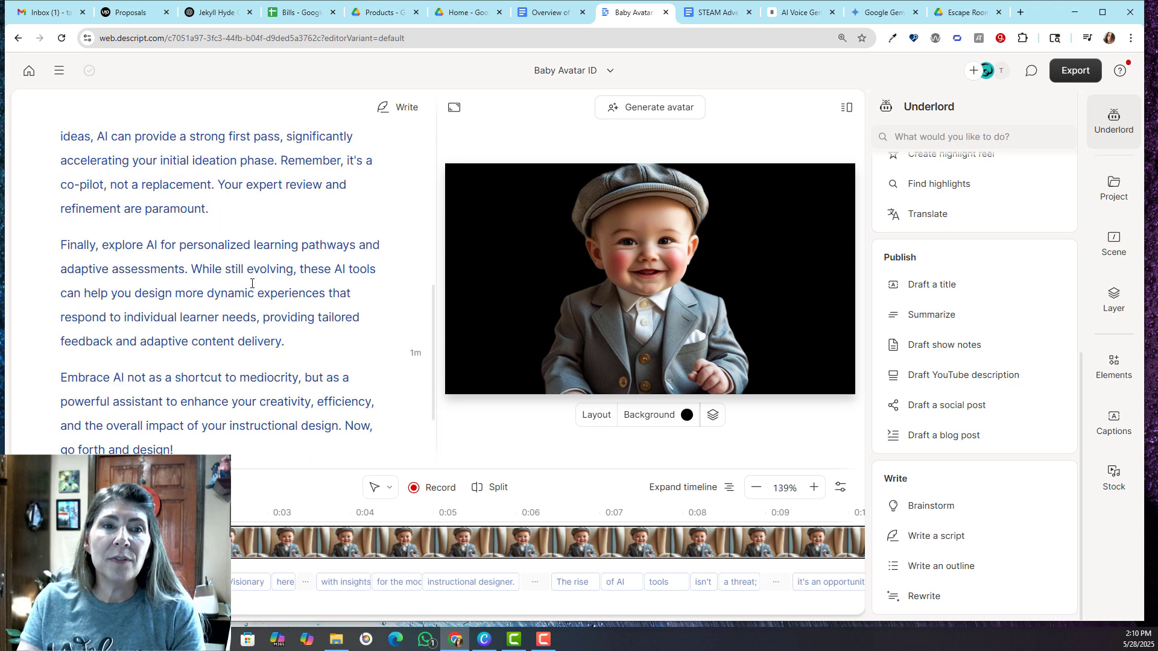
pyautogui.scroll(-2, 256, 302)
pyautogui.scroll(10, 262, 253)
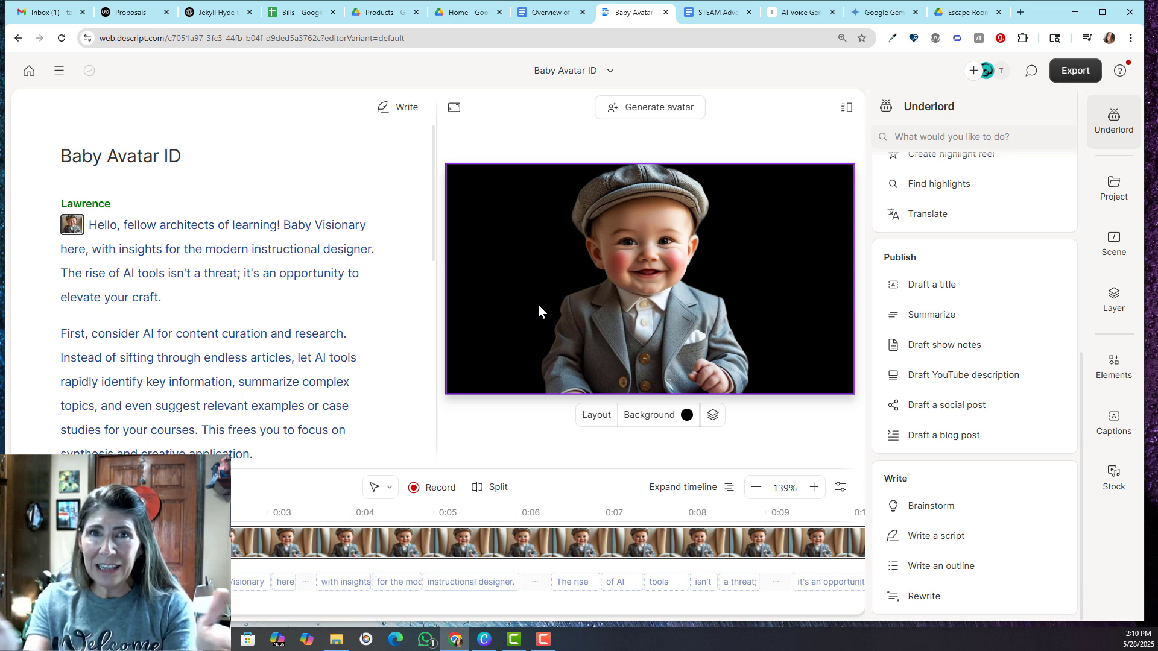
pyautogui.click(61, 333)
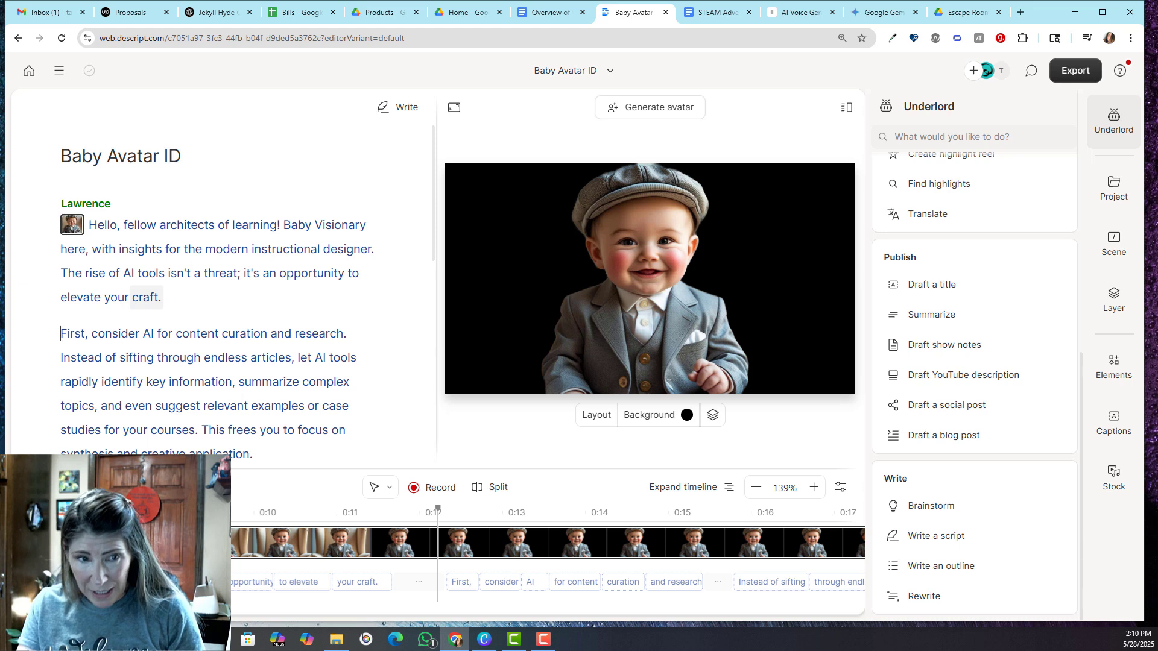
pyautogui.press('/')
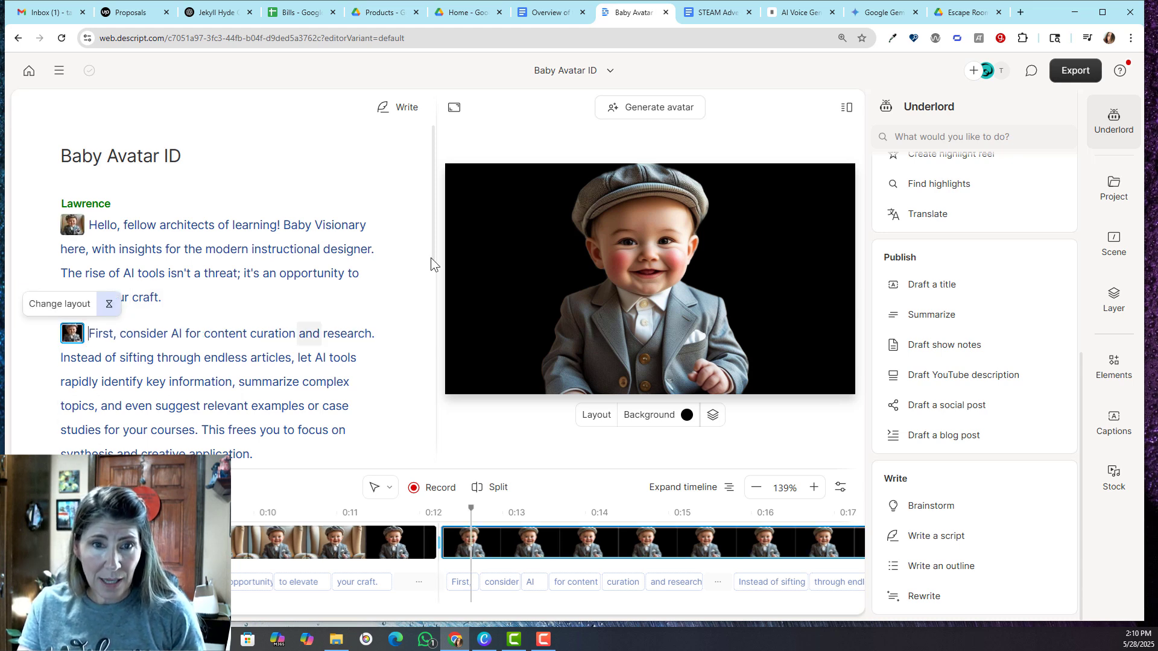
pyautogui.scroll(-3, 432, 229)
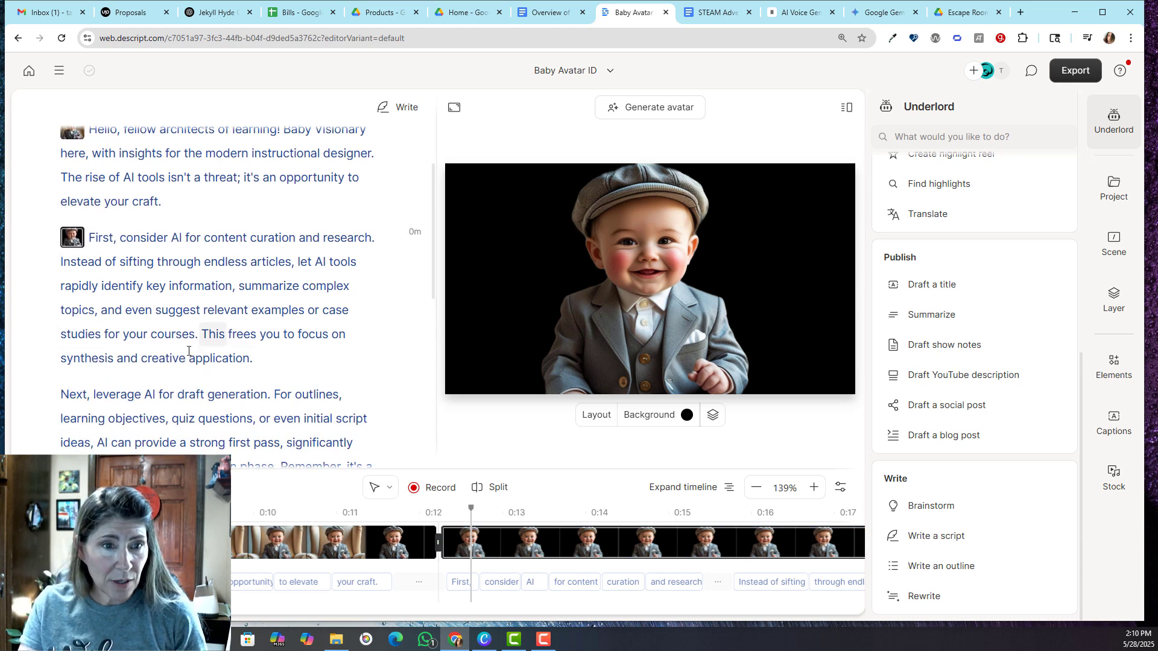
pyautogui.click(61, 395)
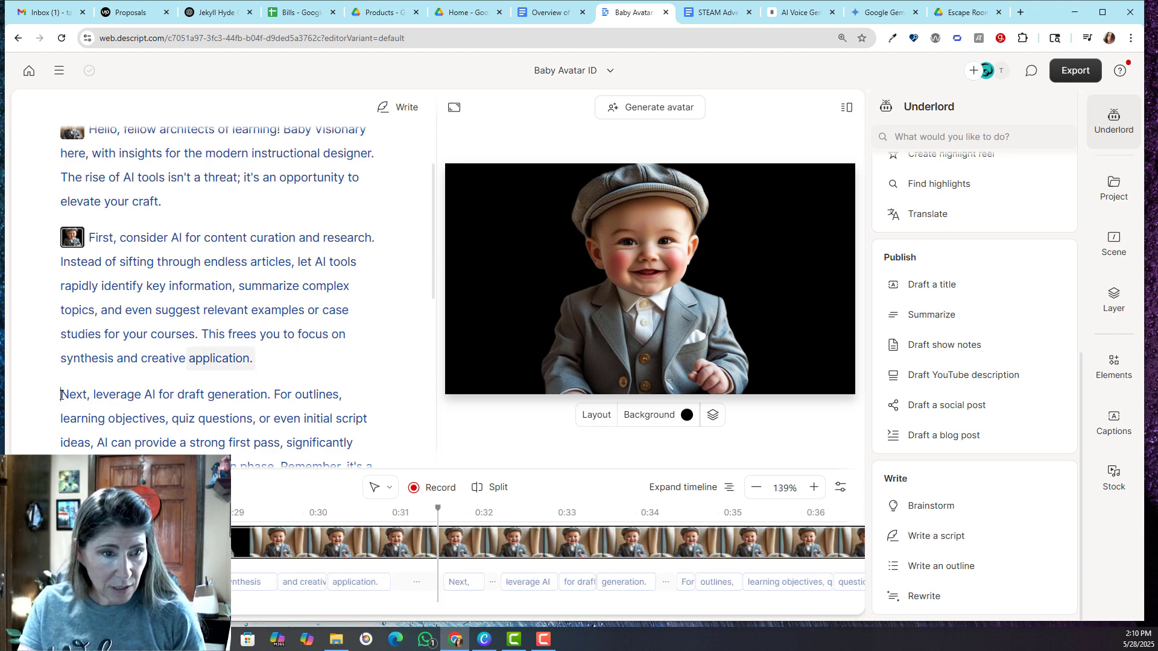
pyautogui.press('/')
# Split off new scenes before the script's closing paragraphs beginning "Embrace AI not as a shortcut" and "Finally, explore AI"
pyautogui.scroll(-10, 352, 318)
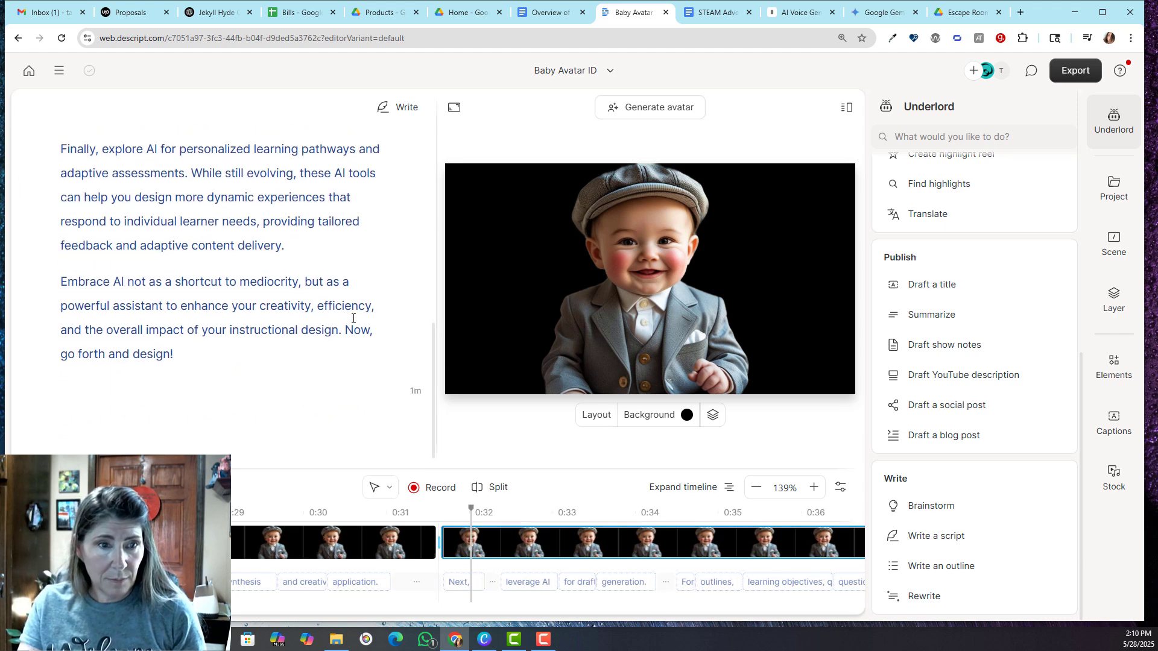
pyautogui.click(63, 281)
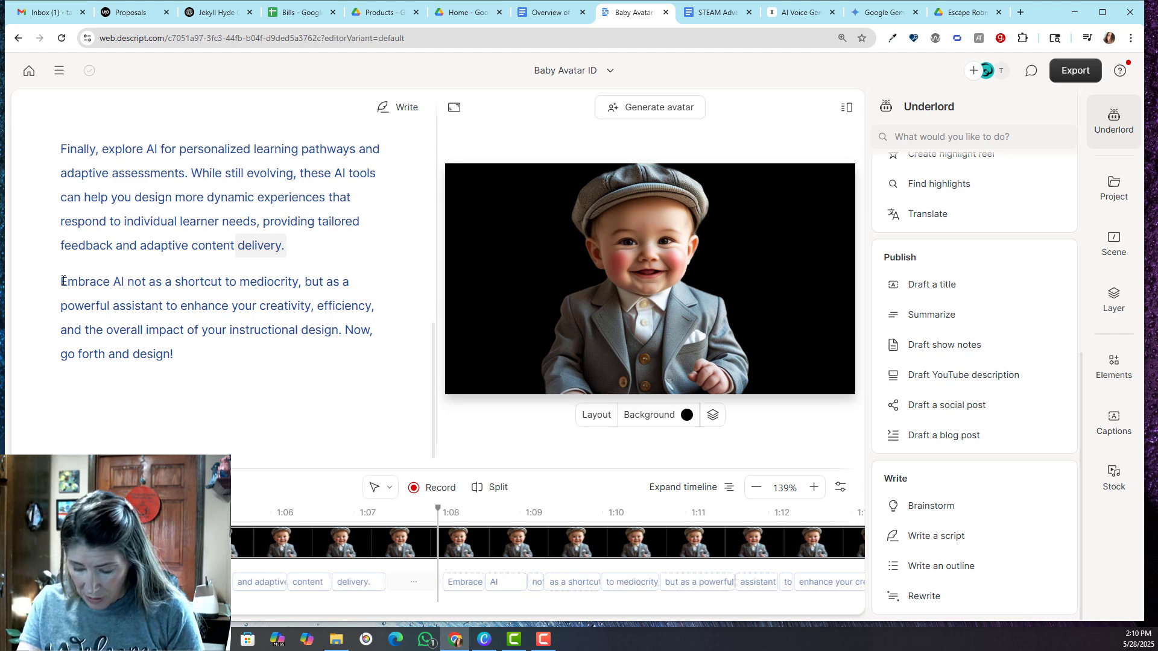
pyautogui.press('/')
pyautogui.click(62, 316)
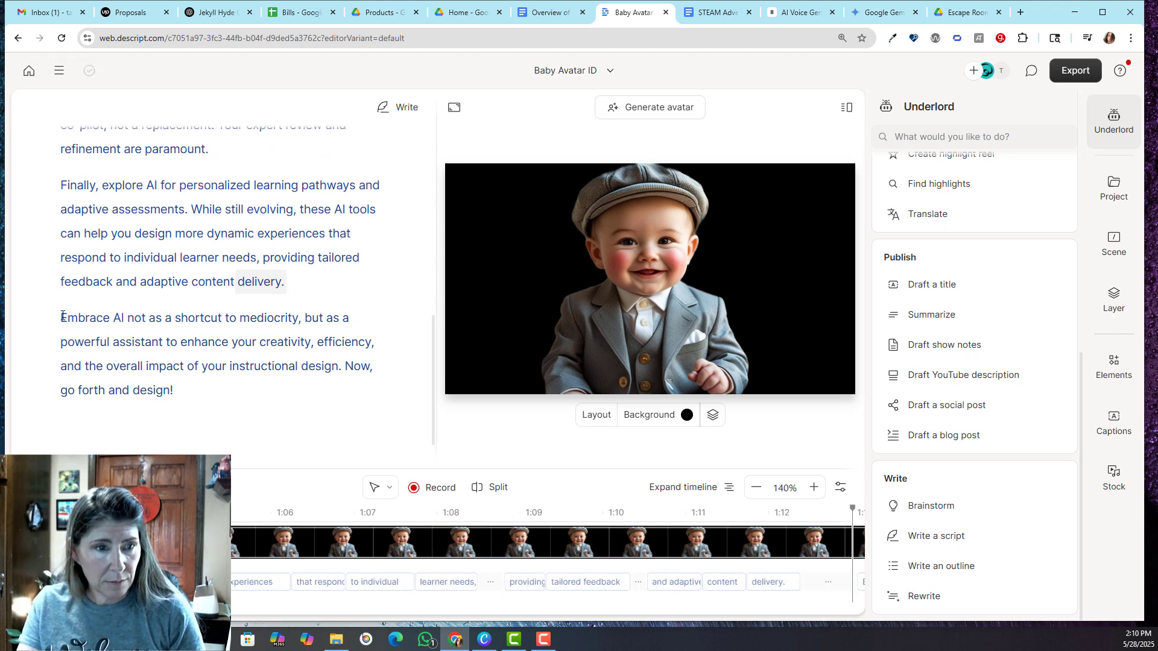
pyautogui.press('/')
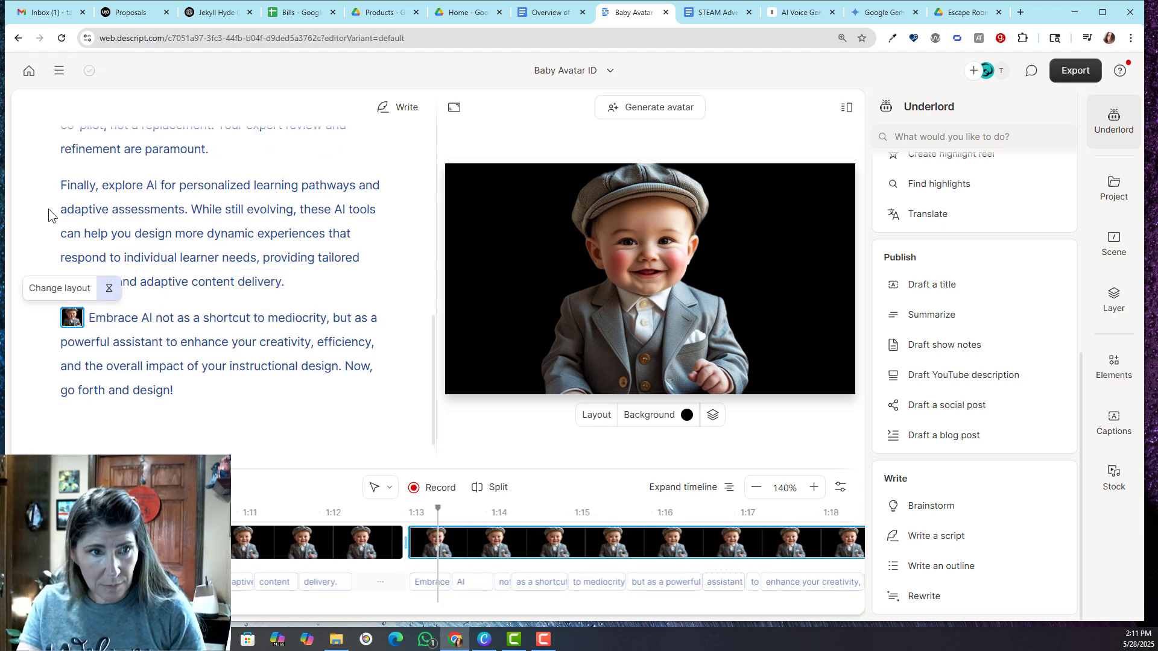
pyautogui.click(63, 184)
pyautogui.doubleClick(62, 183)
pyautogui.click(62, 184)
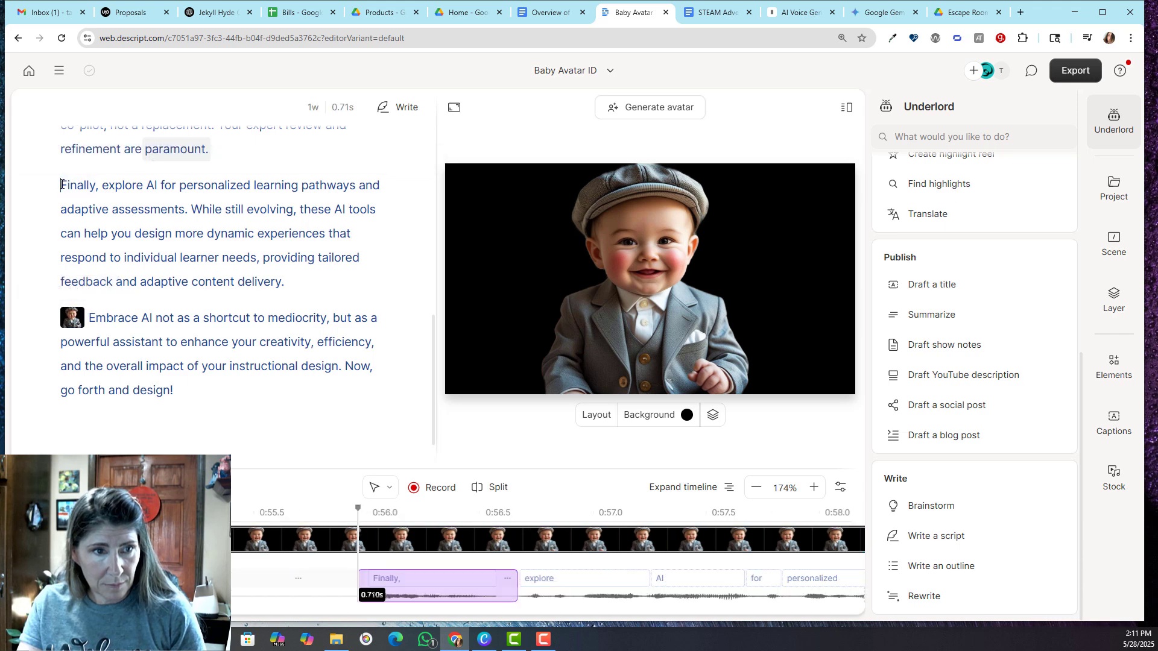
pyautogui.press('/')
pyautogui.click(436, 399)
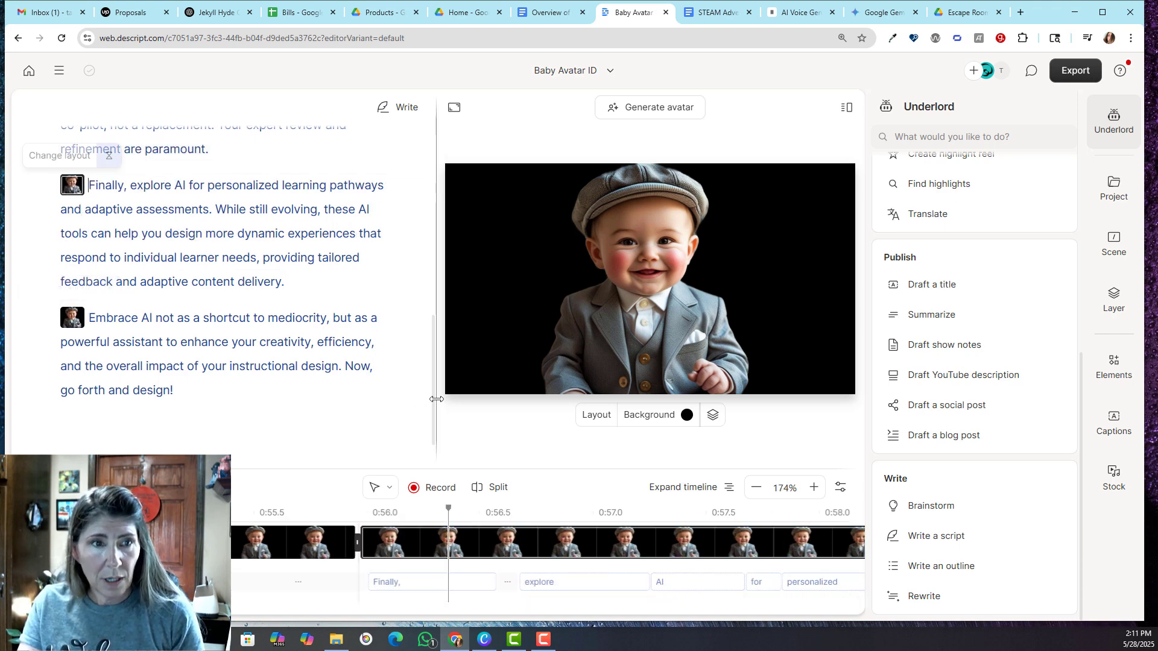
# Remove the stray black scene from the empty line above the "Next, leverage AI" paragraph
pyautogui.scroll(6, 431, 362)
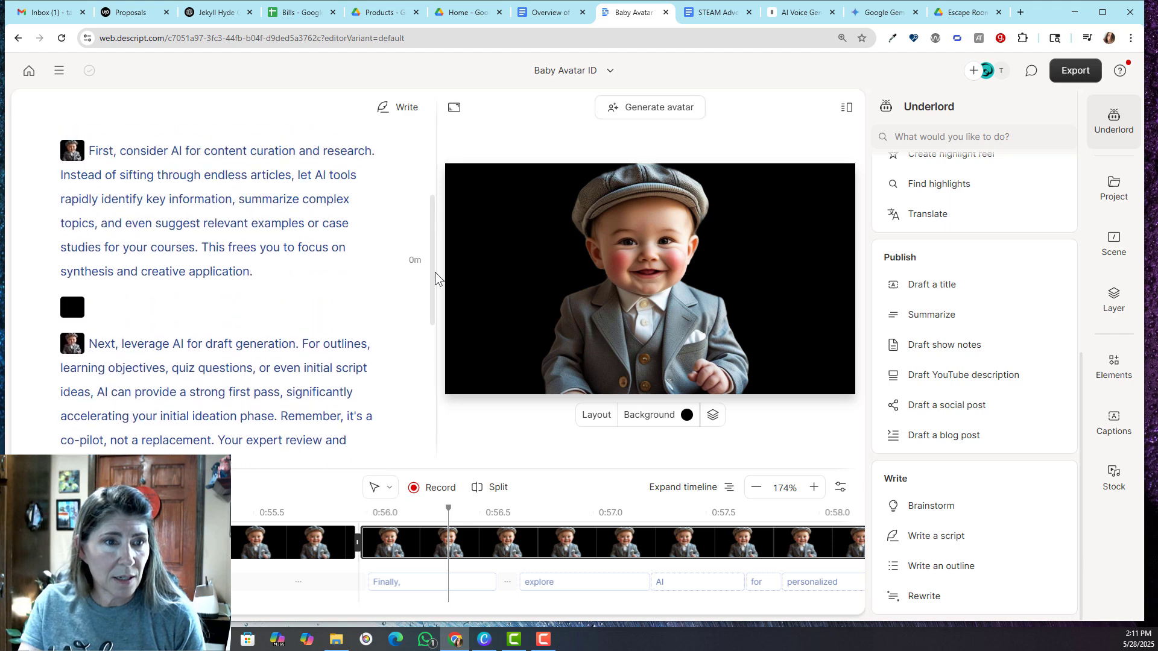
pyautogui.click(72, 336)
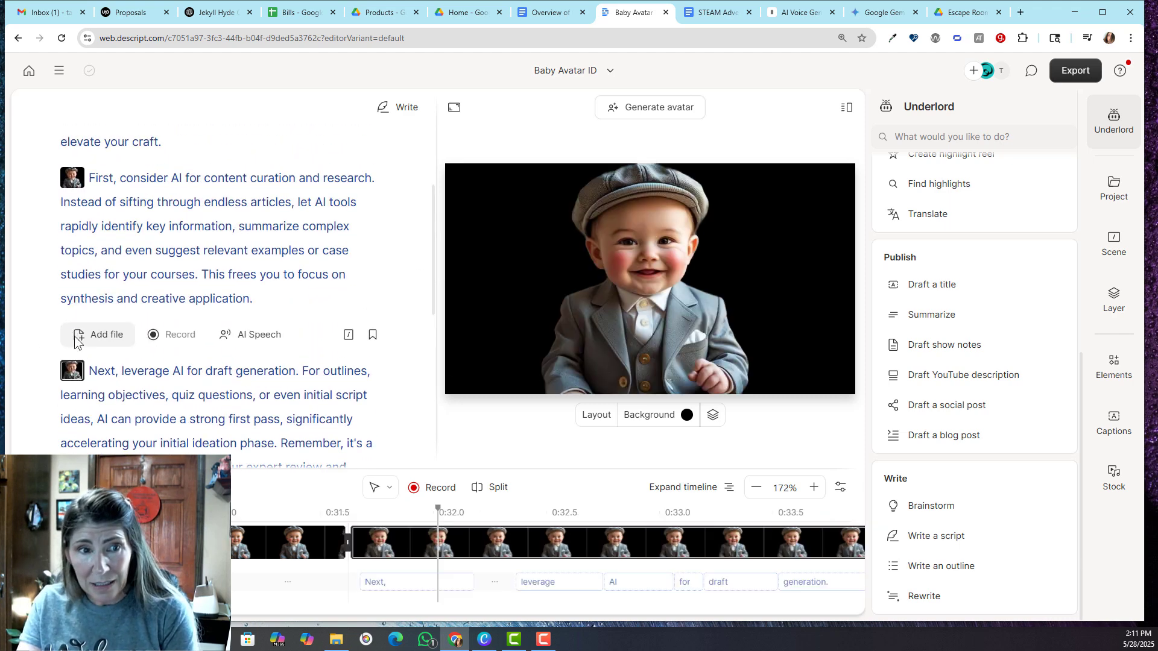
pyautogui.click(311, 247)
# Insert Innovations #1.mp4 from the Branding folder on a new line directly beneath the script title, accepting the transcription settings
pyautogui.scroll(3, 334, 320)
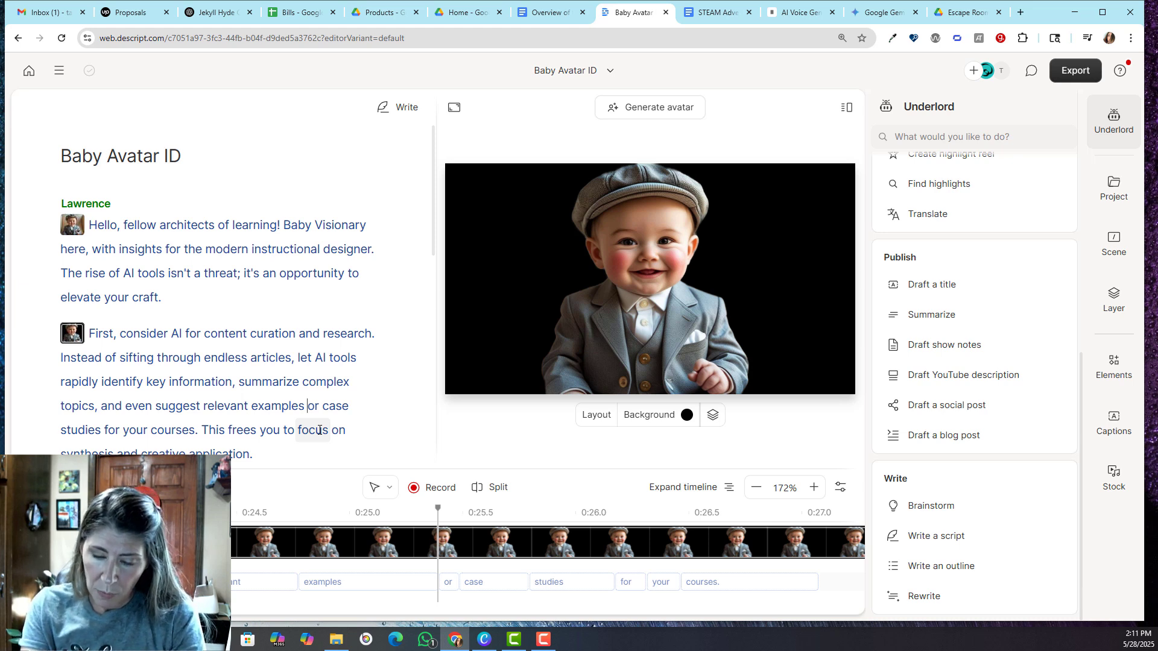
pyautogui.click(186, 158)
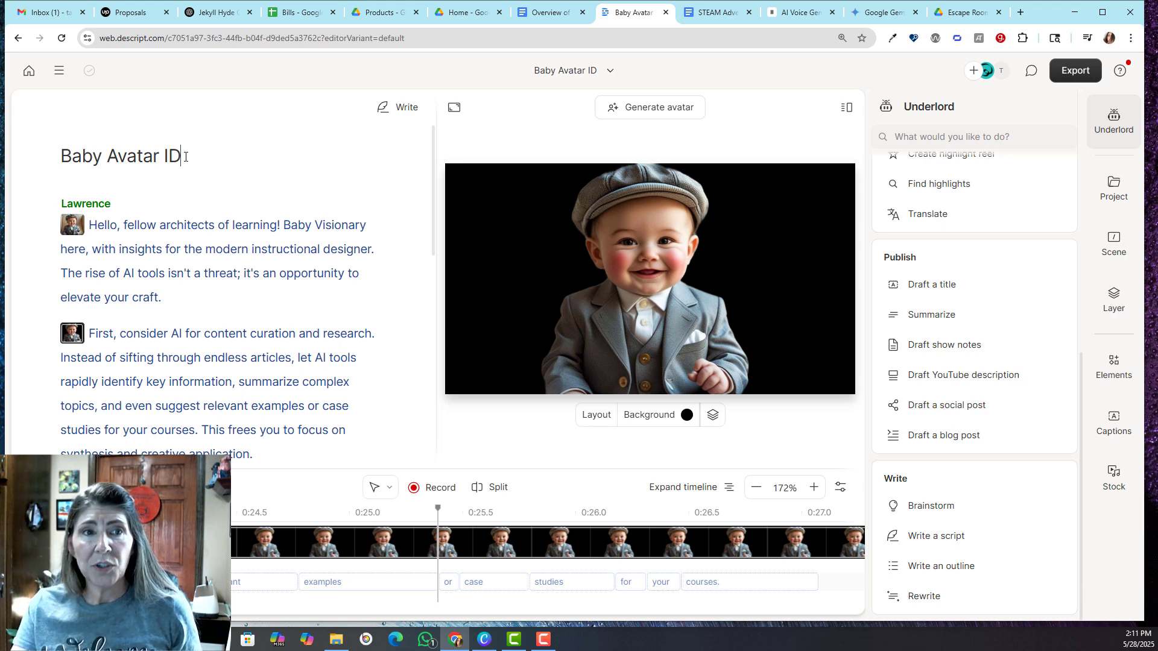
pyautogui.press('Return')
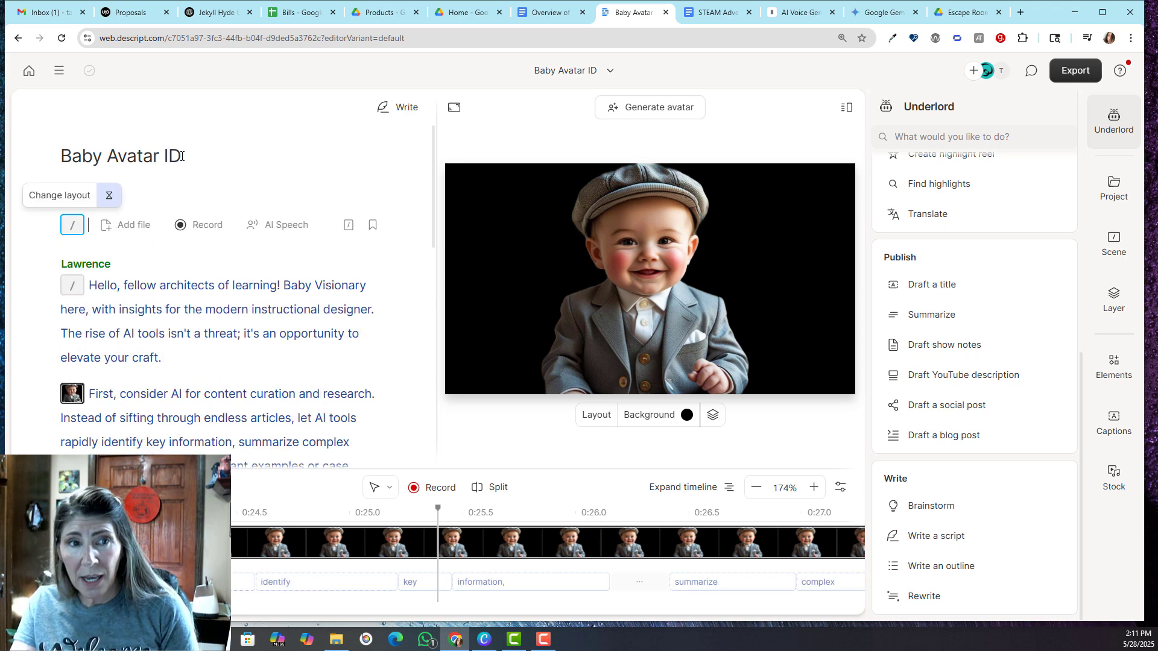
pyautogui.click(129, 224)
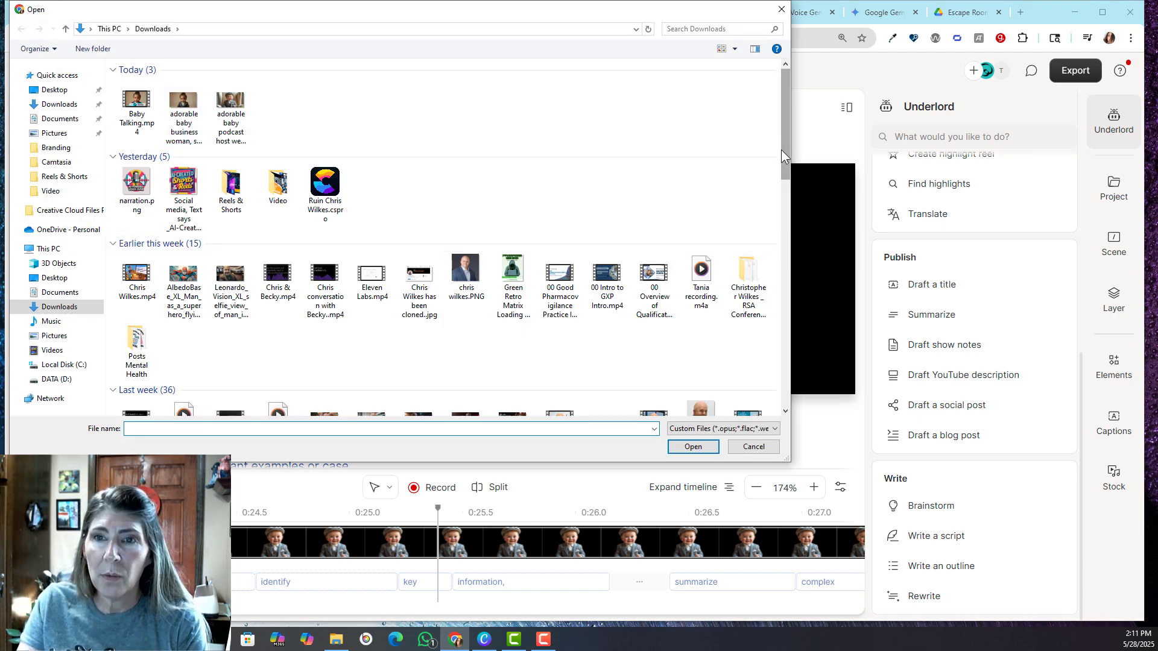
pyautogui.moveTo(786, 142); pyautogui.dragTo(786, 190)
pyautogui.scroll(-1, 786, 197)
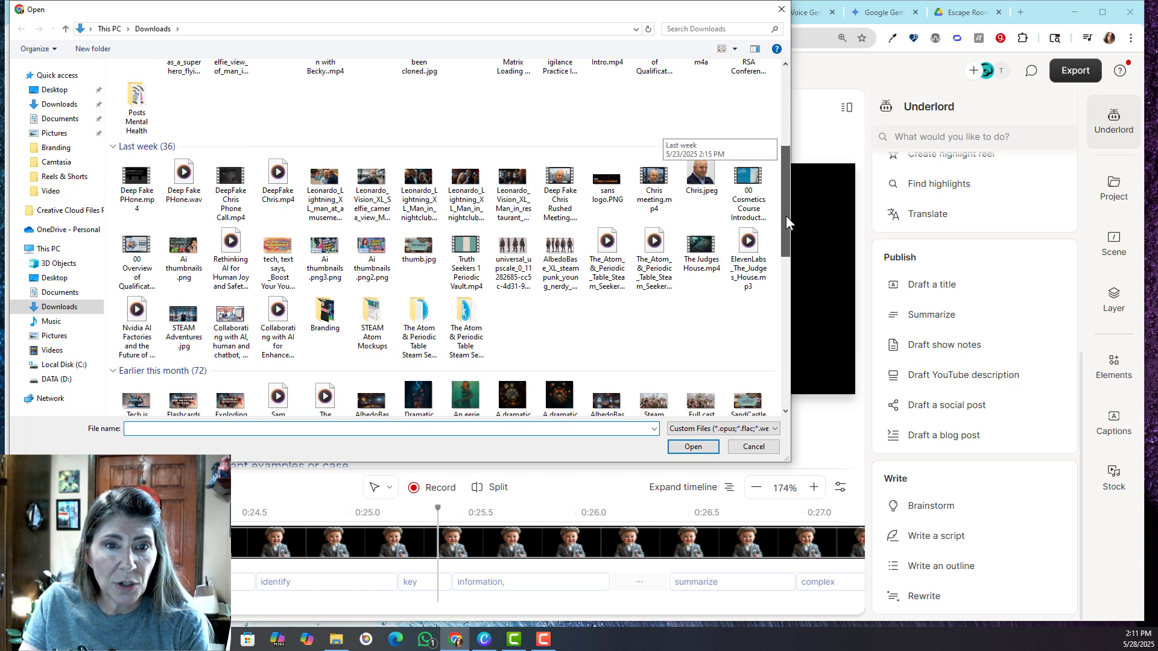
pyautogui.doubleClick(334, 324)
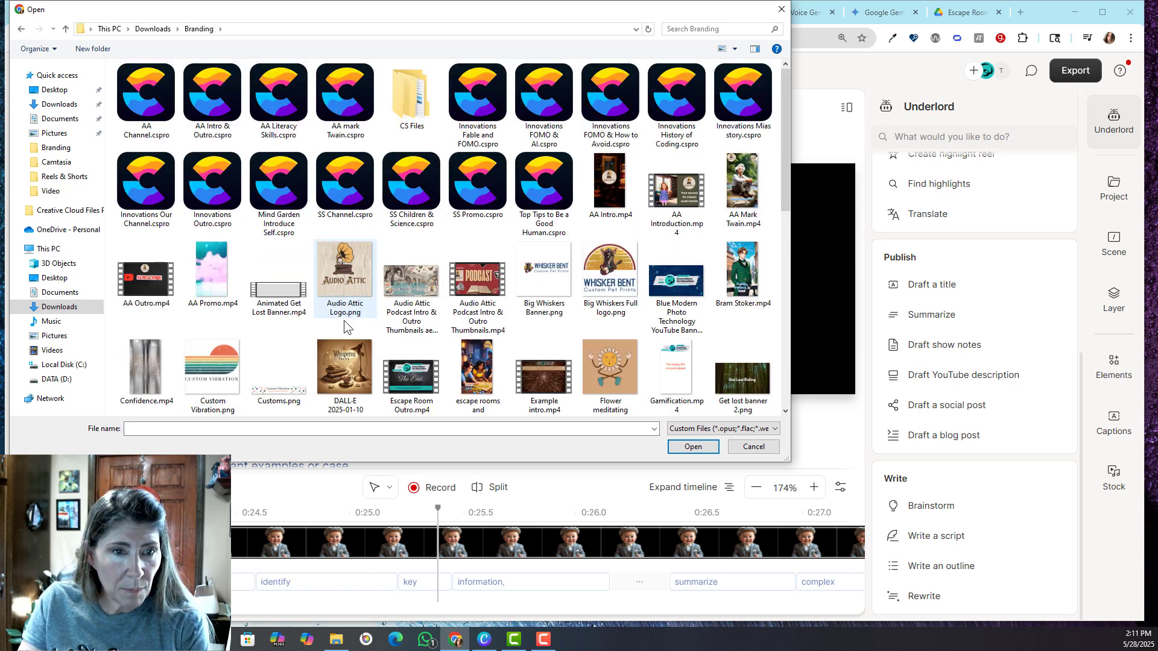
pyautogui.moveTo(787, 176); pyautogui.dragTo(791, 316)
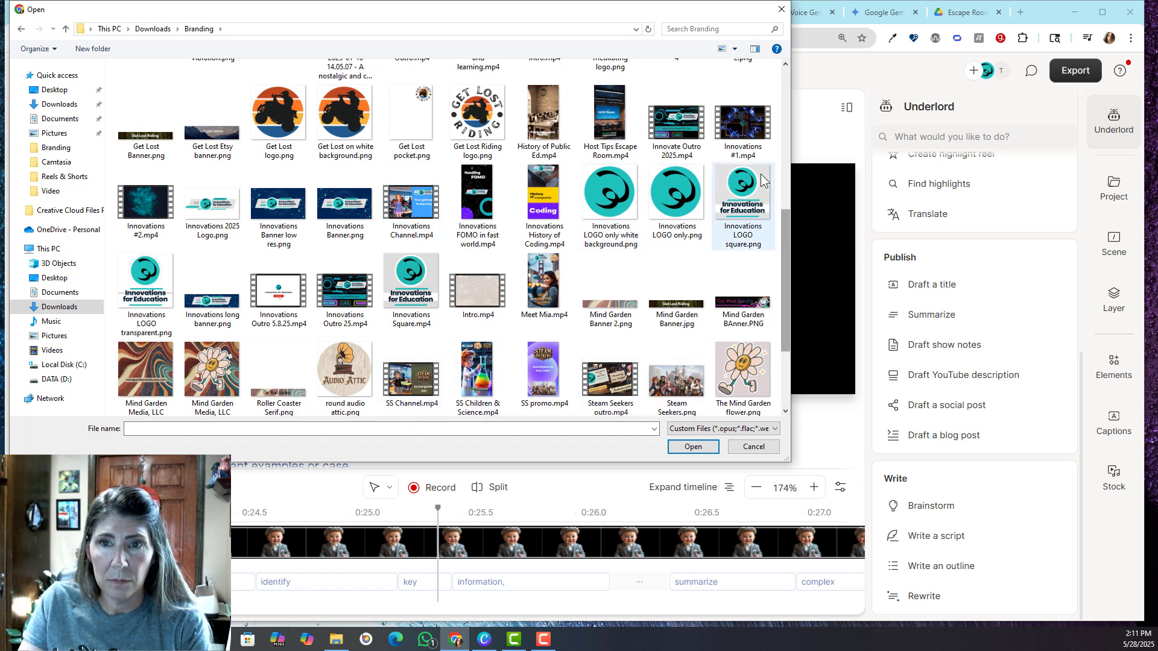
pyautogui.click(742, 124)
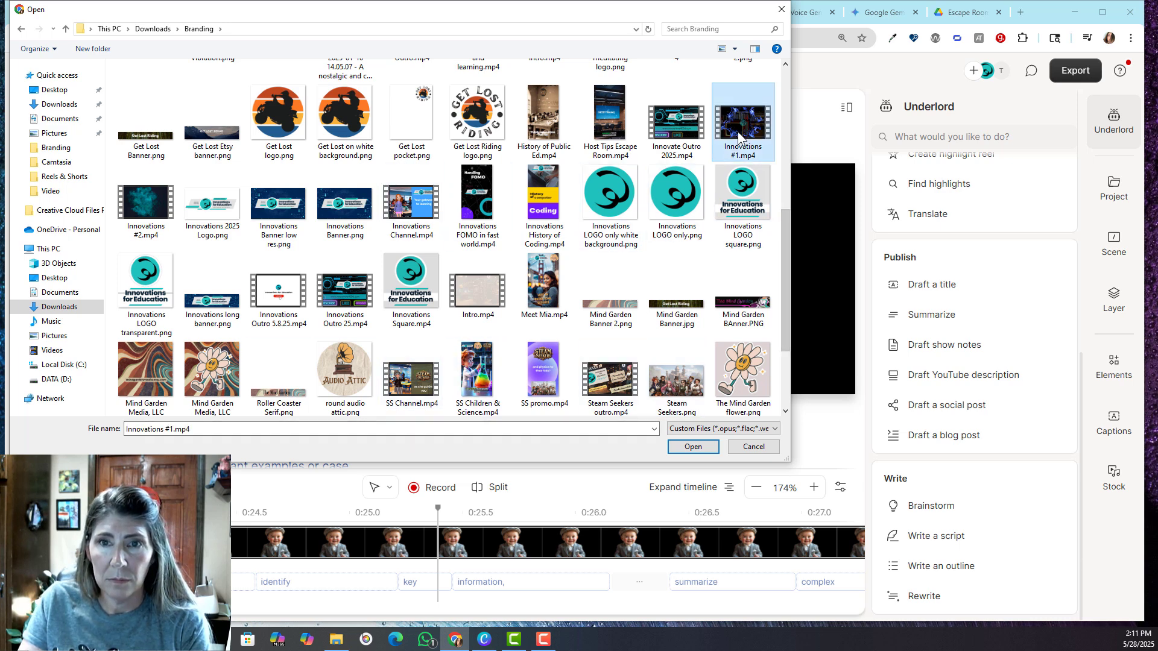
pyautogui.click(692, 447)
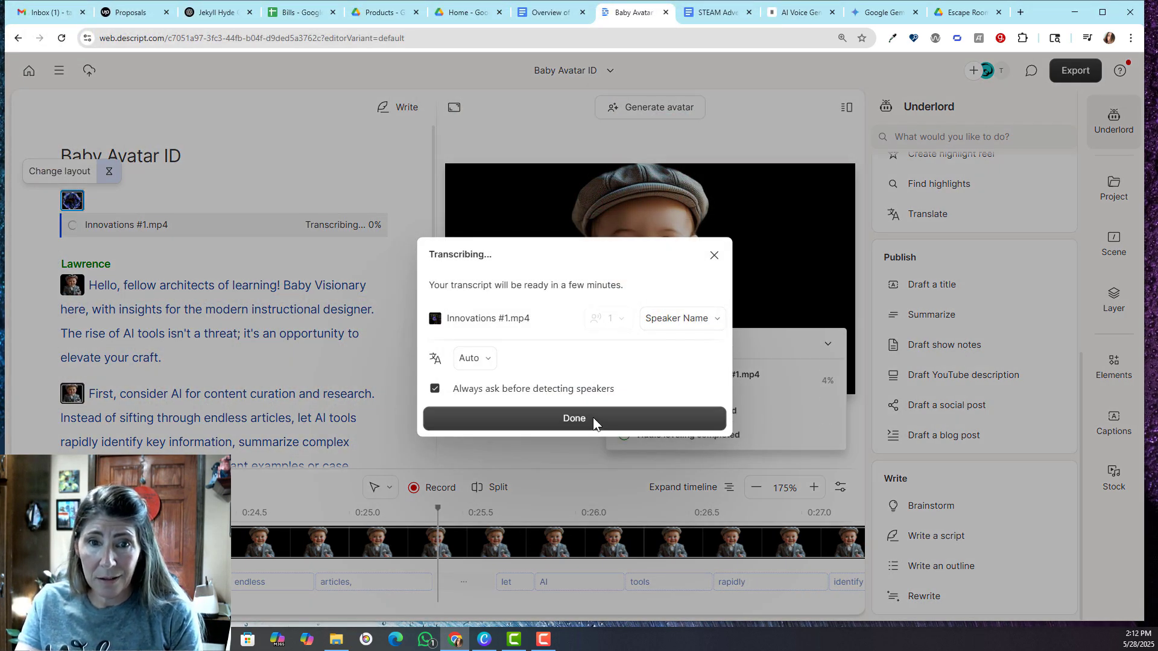
pyautogui.click(592, 417)
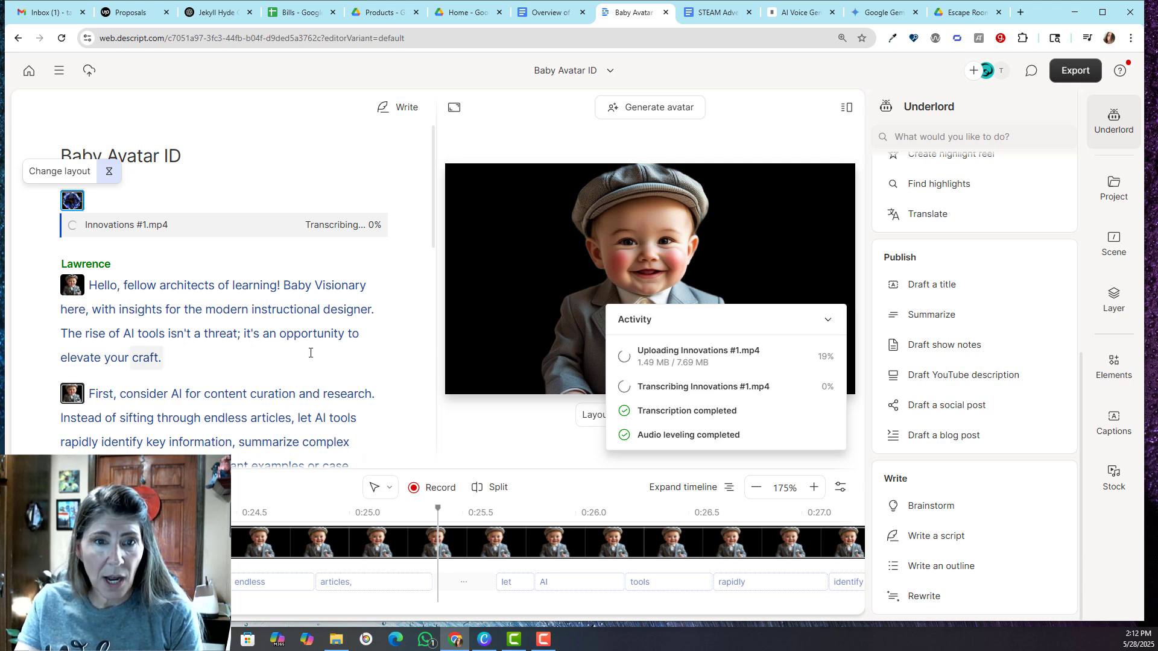
# Insert Innovations Outro 5.8.25.mp4 from the Branding folder on a new line after the script's last paragraph, accepting the transcription settings
pyautogui.scroll(-10, 310, 349)
pyautogui.click(245, 339)
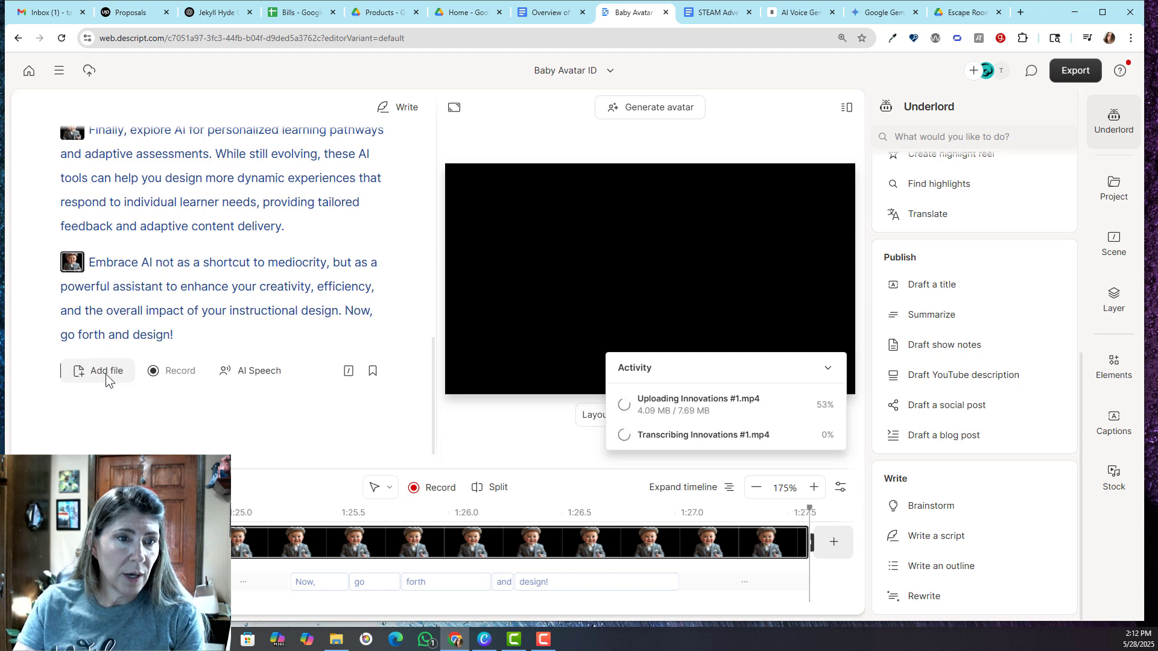
pyautogui.click(106, 372)
pyautogui.scroll(-5, 663, 214)
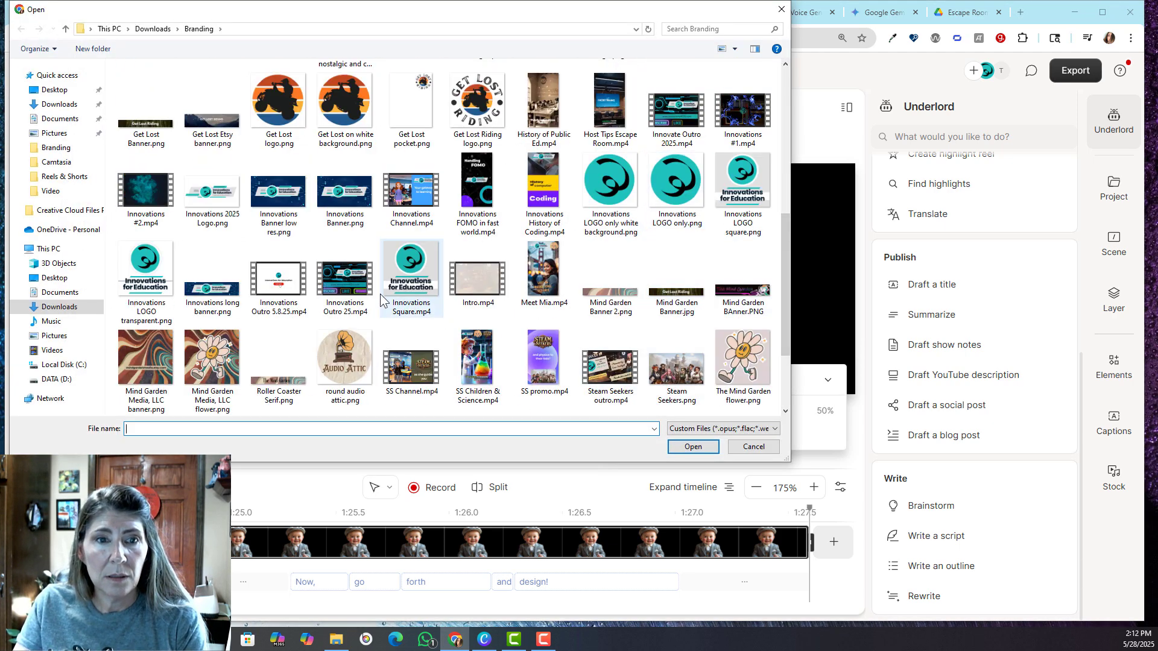
pyautogui.click(307, 294)
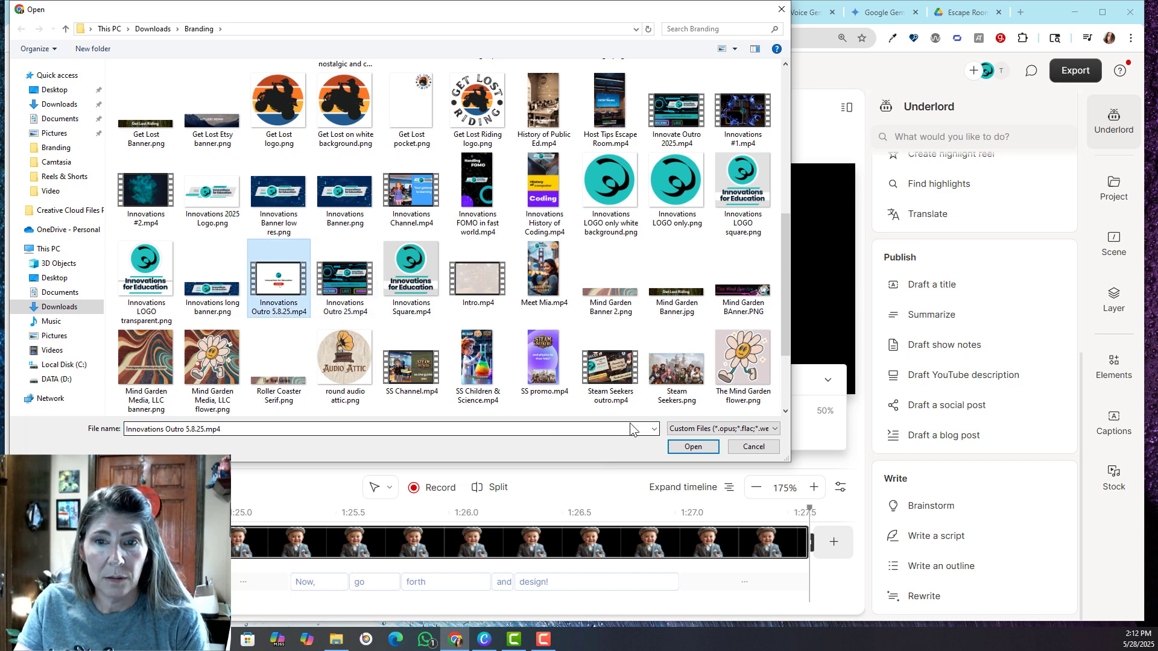
pyautogui.click(693, 447)
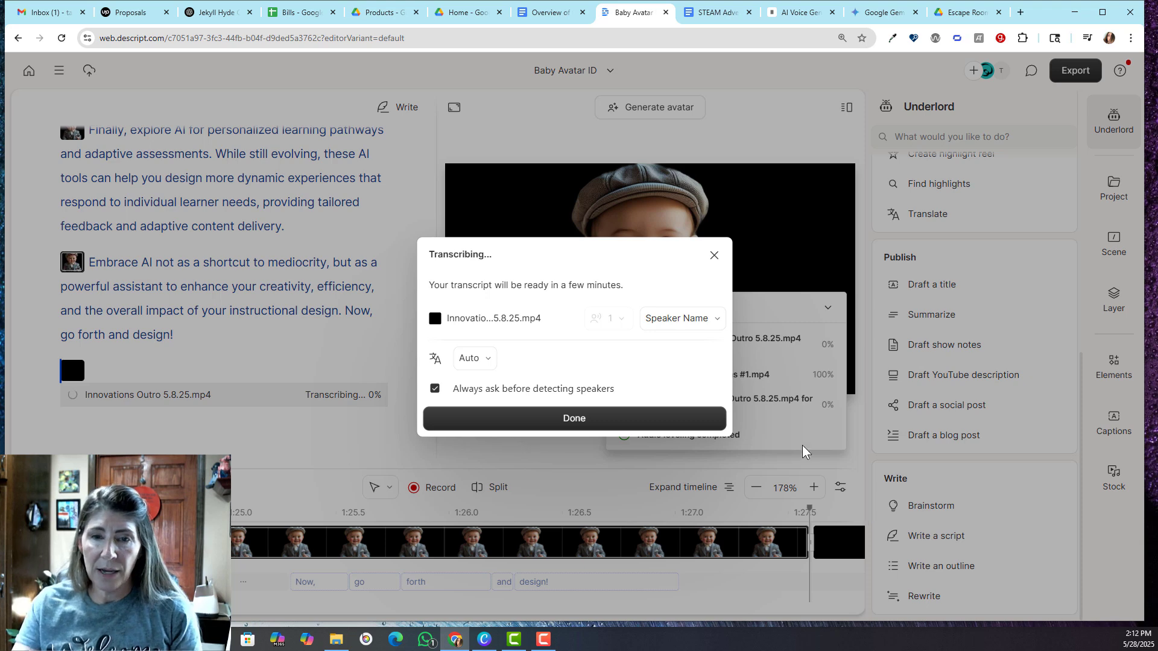
pyautogui.click(633, 419)
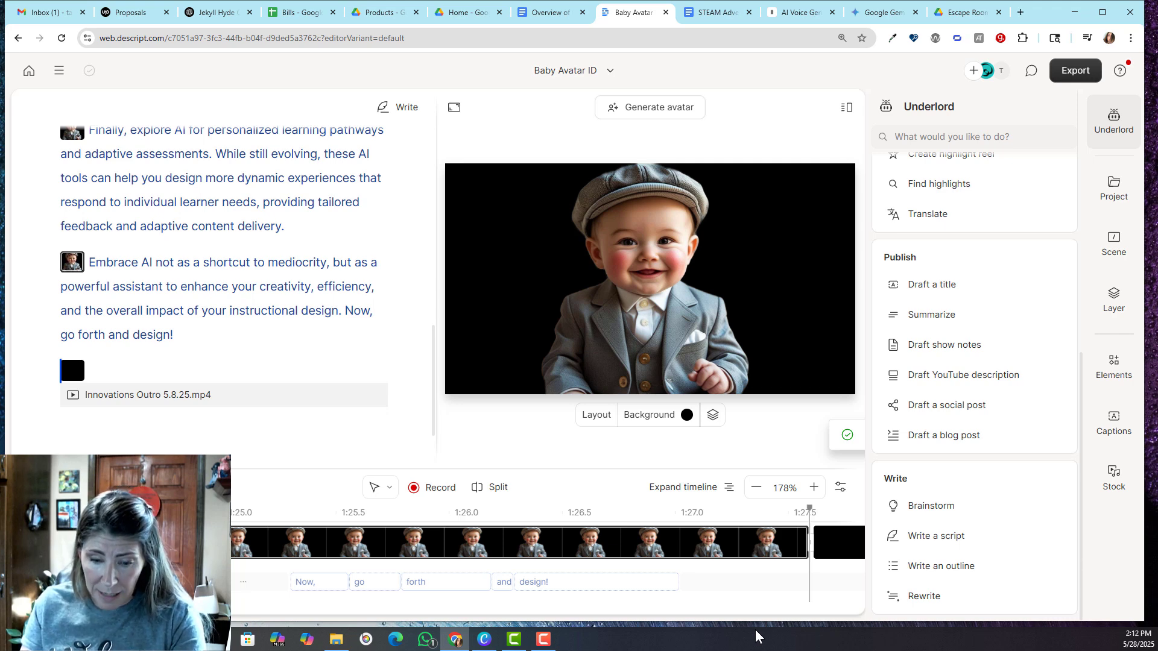
# Apply the Media layout to the scene beginning "Hello, fellow architects of learning!"
pyautogui.scroll(15, 211, 311)
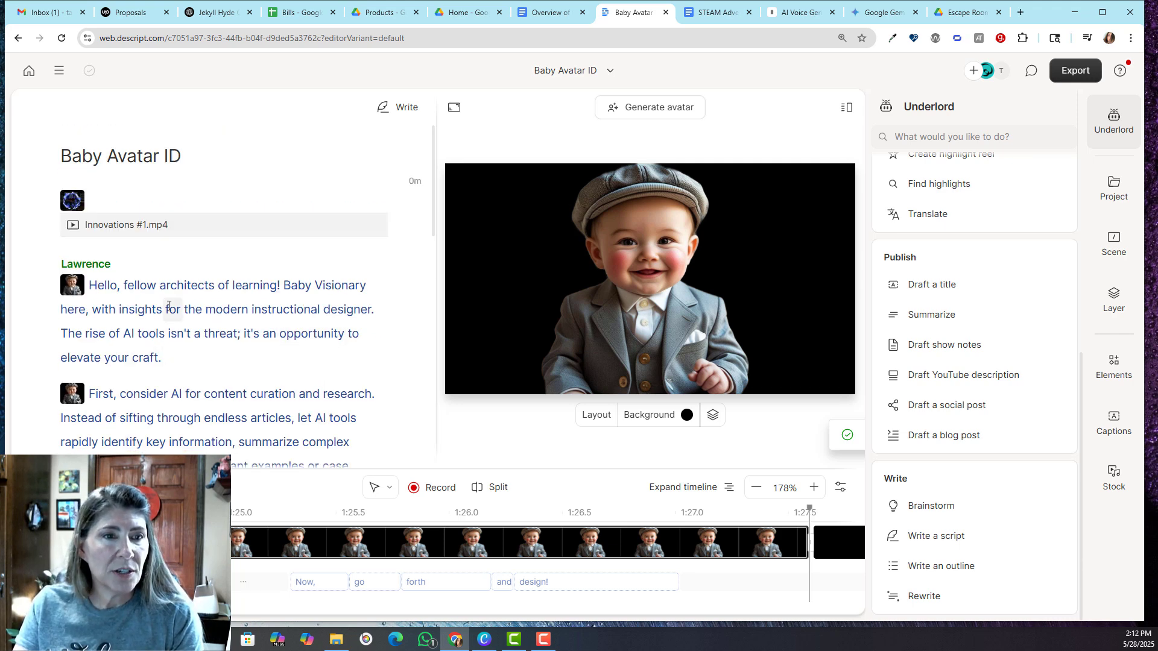
pyautogui.click(135, 285)
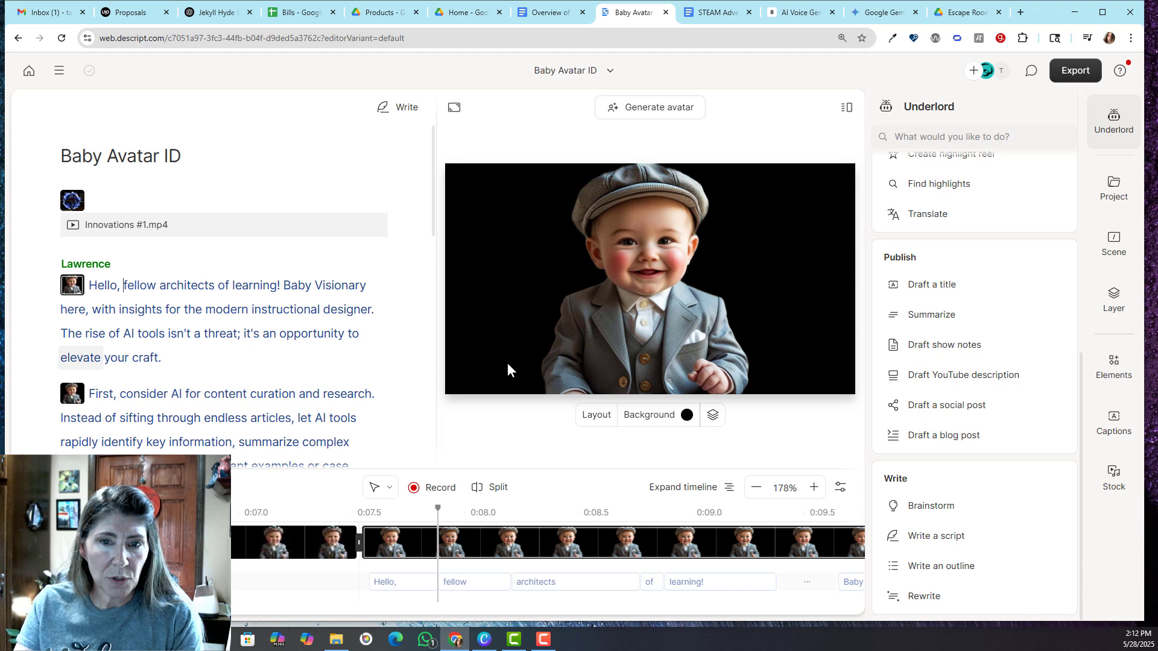
pyautogui.click(591, 416)
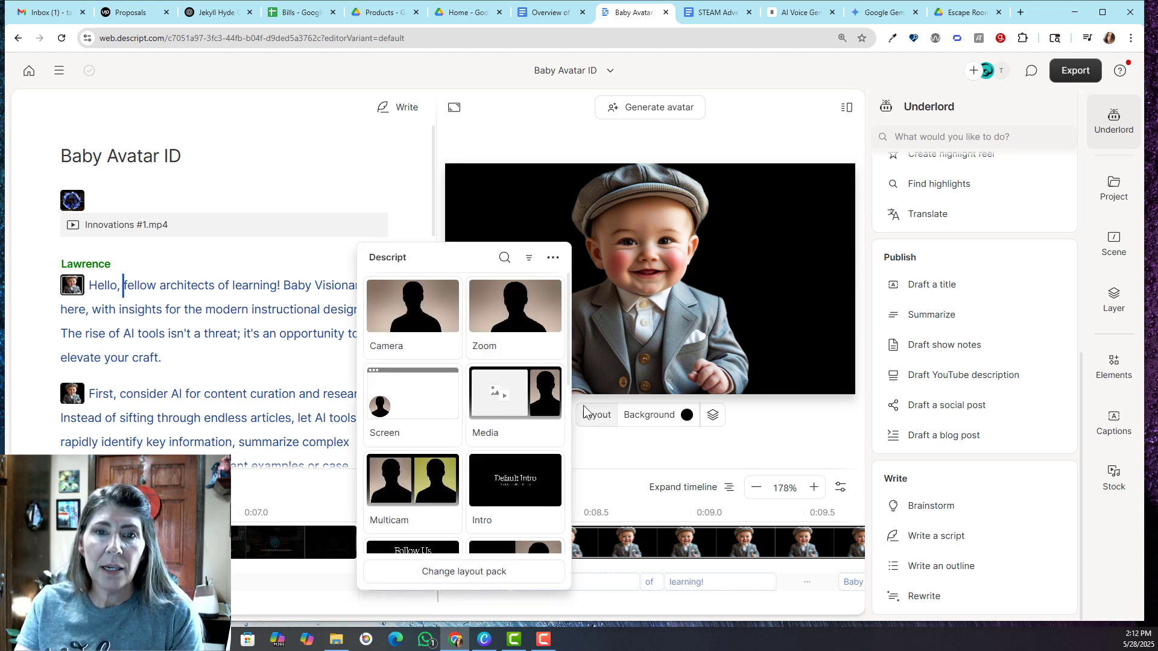
pyautogui.click(536, 388)
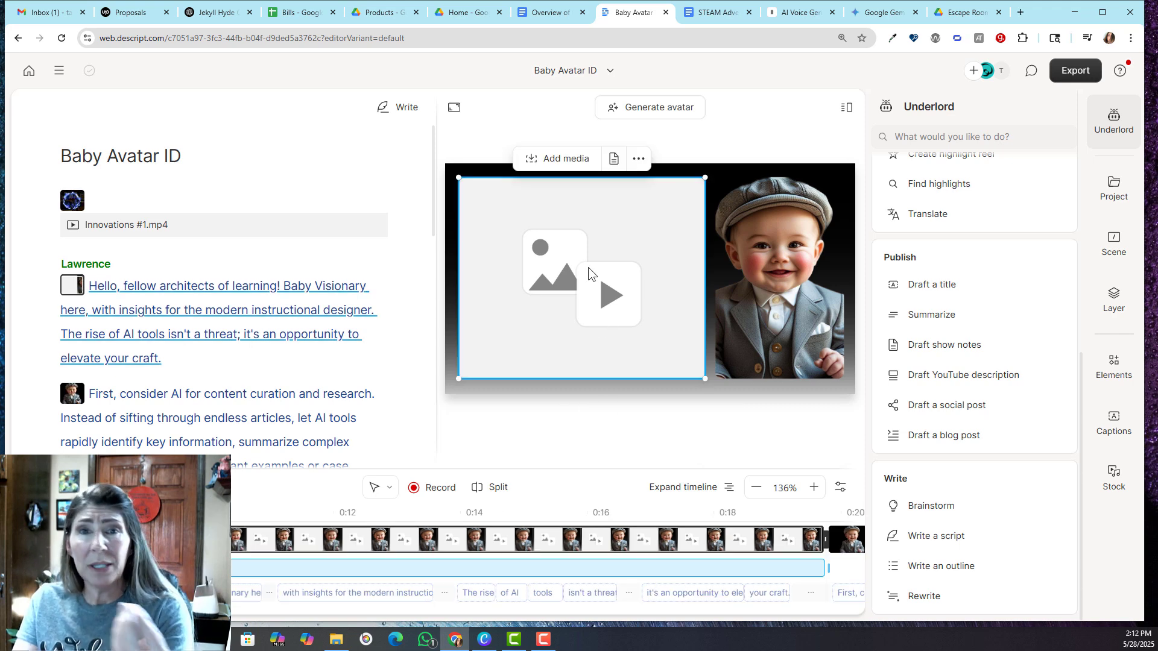
pyautogui.click(674, 421)
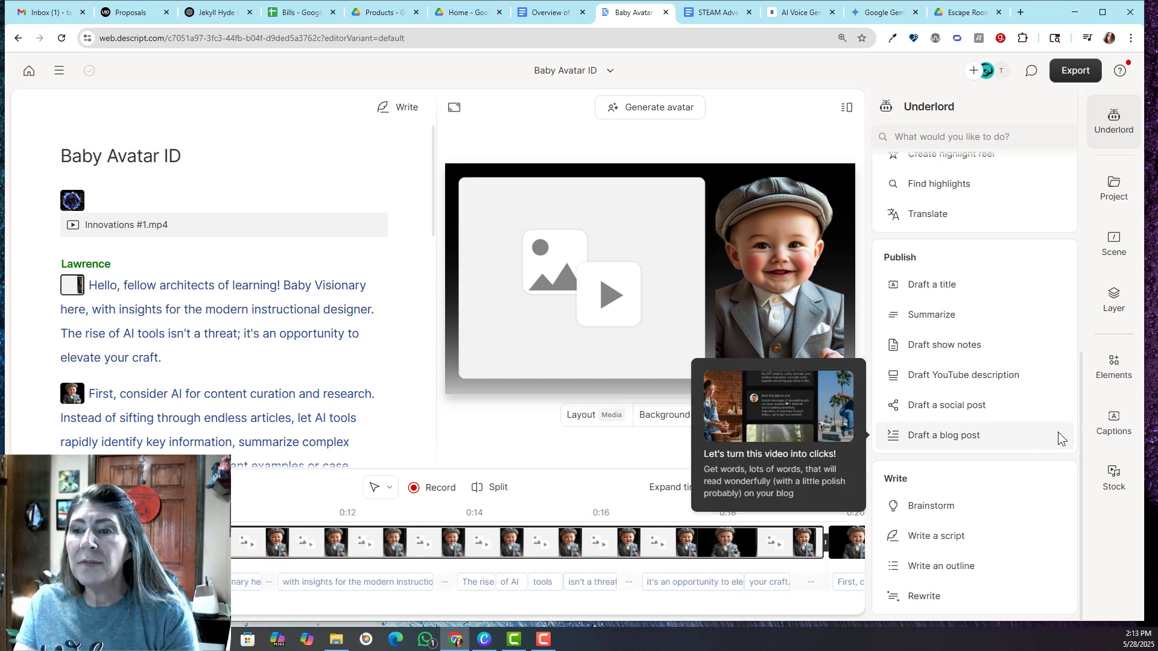
# Search stock media for "elearning" and fill the opening scene's media placeholder with the video of a teacher on a tablet
pyautogui.click(1113, 475)
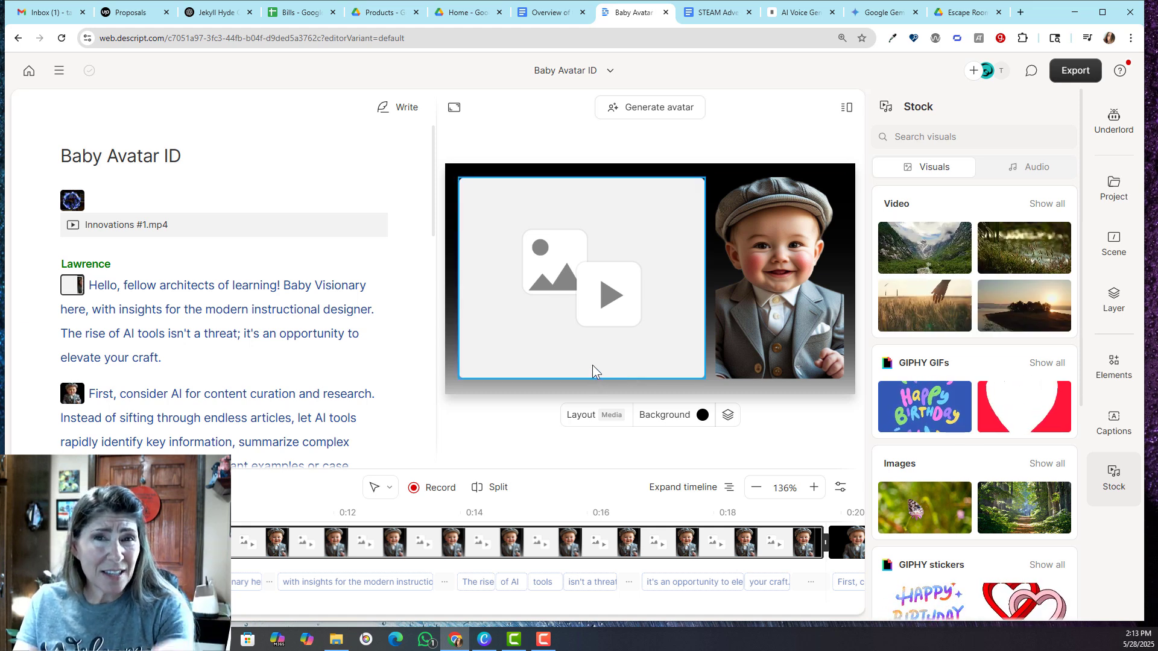
pyautogui.click(593, 314)
pyautogui.click(577, 258)
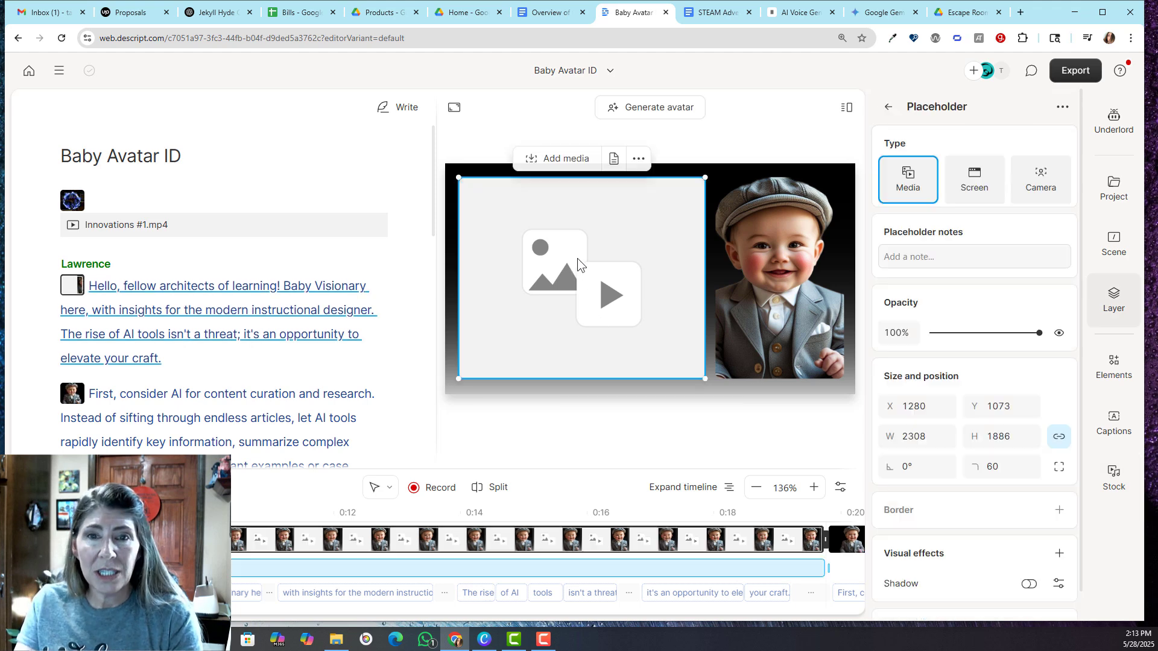
pyautogui.click(561, 161)
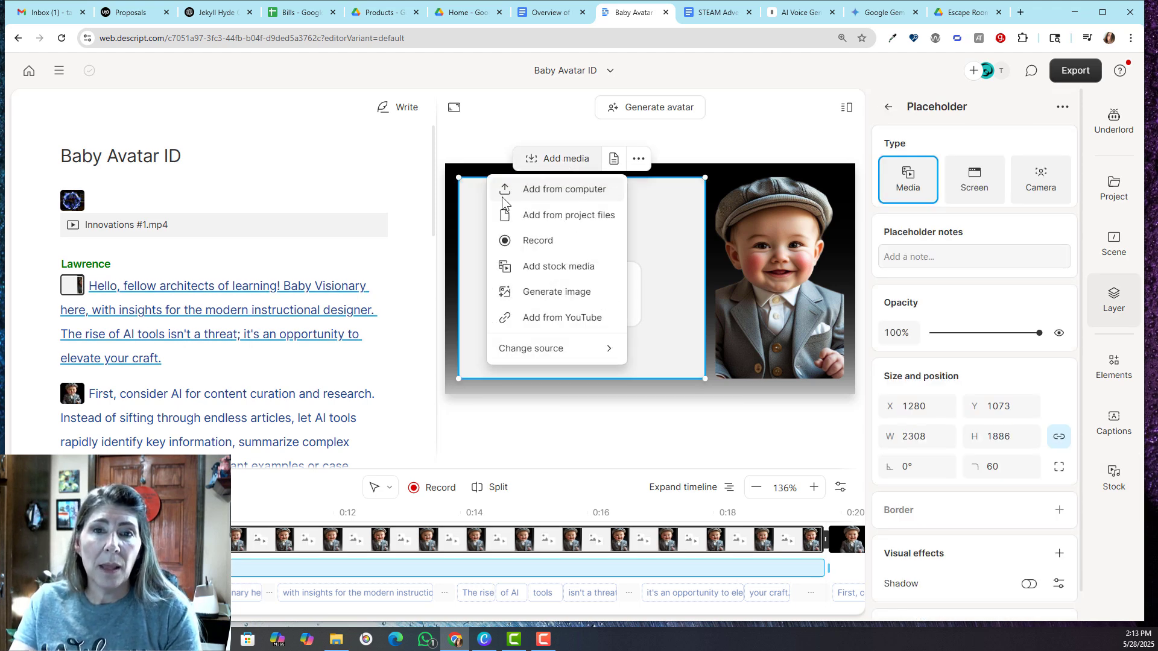
pyautogui.click(565, 268)
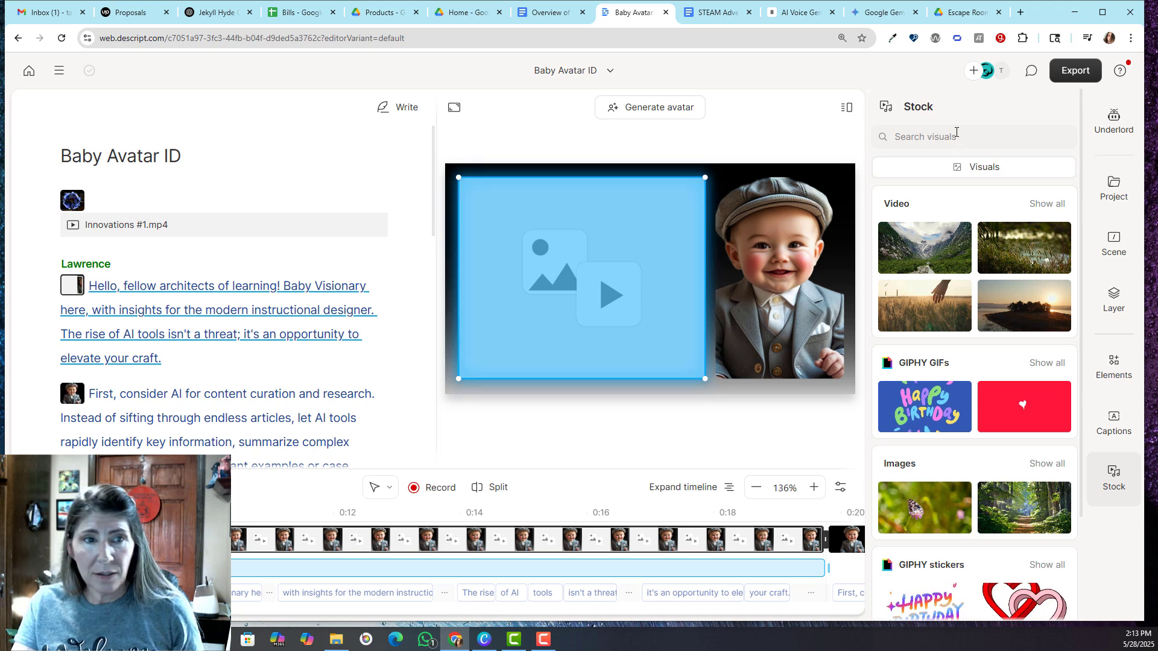
pyautogui.write('elearning')
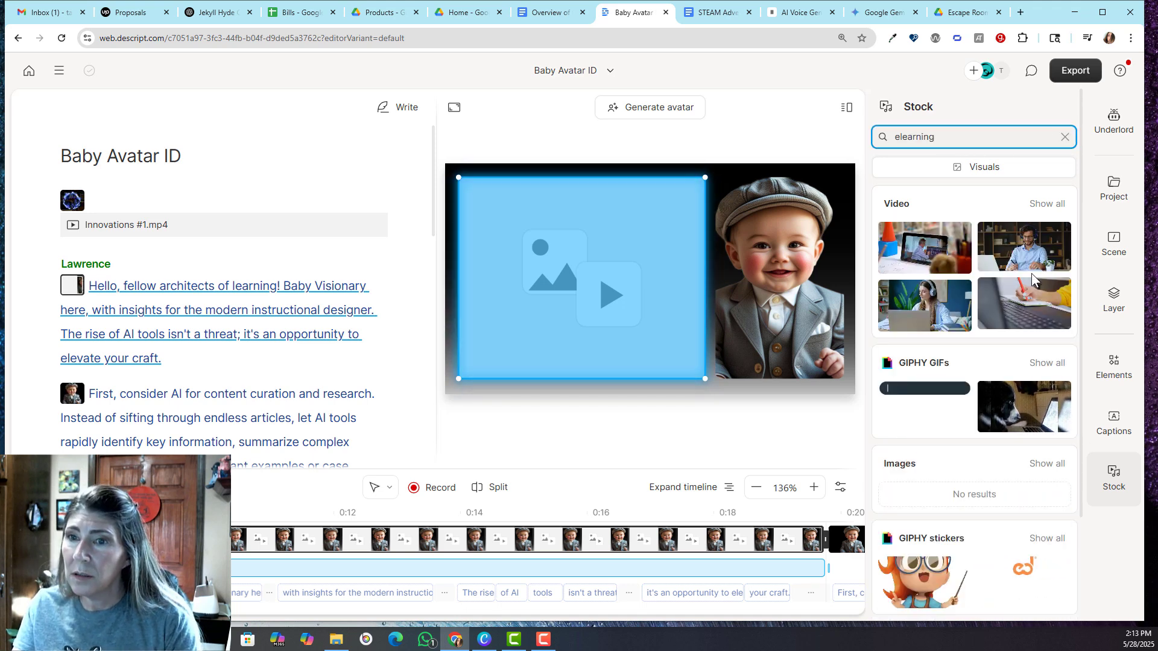
pyautogui.click(932, 255)
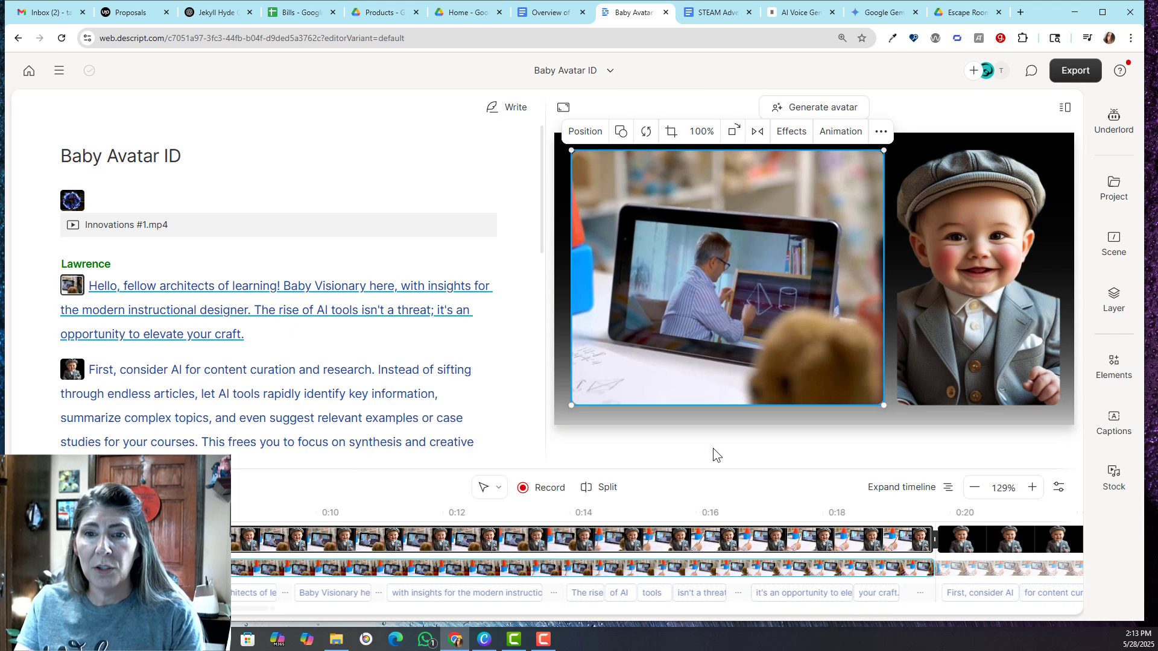
pyautogui.click(714, 449)
# Review the replacement media options for the stock clip in the opening paragraph's scene, leaving the clip in place
pyautogui.click(728, 295)
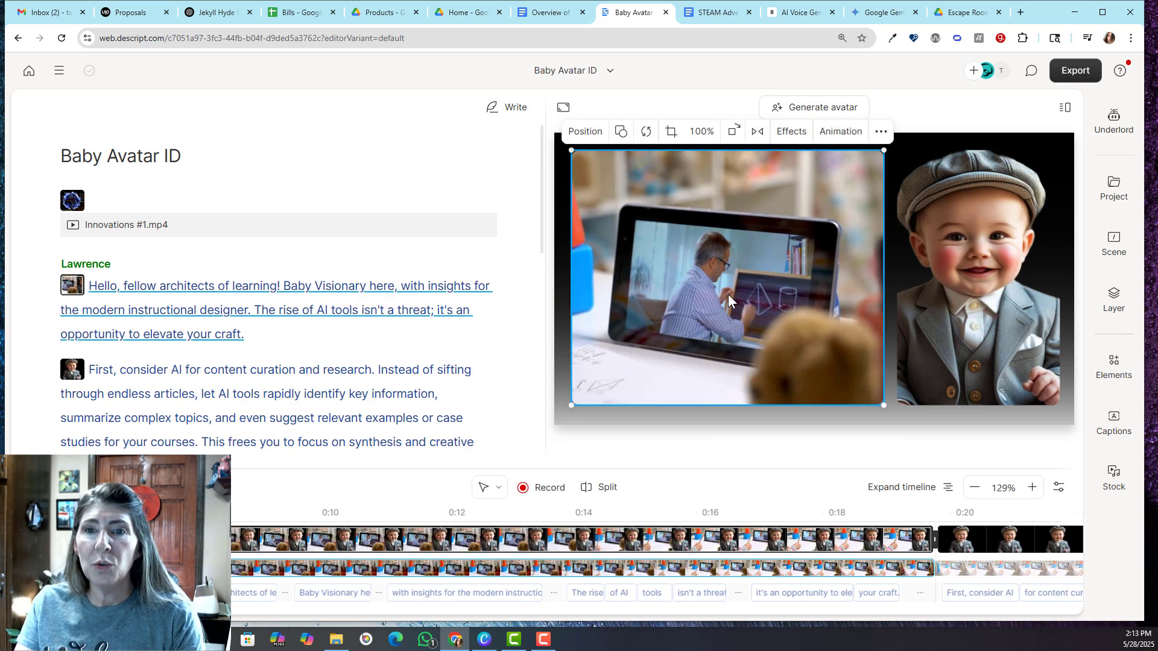
pyautogui.click(646, 133)
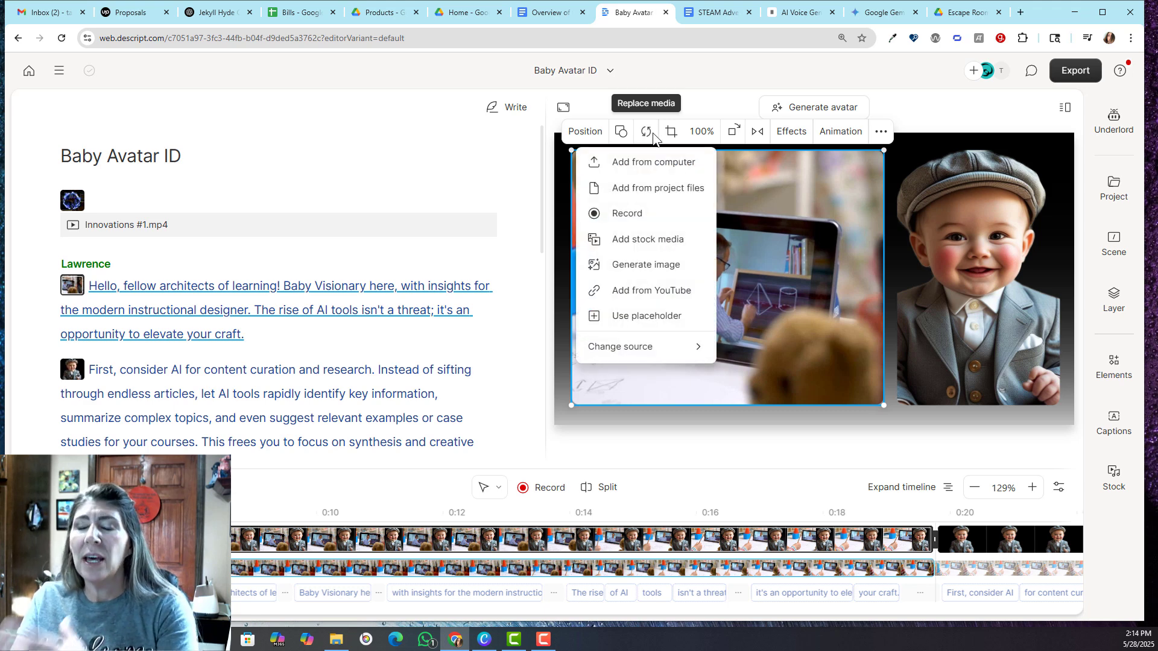
pyautogui.click(817, 326)
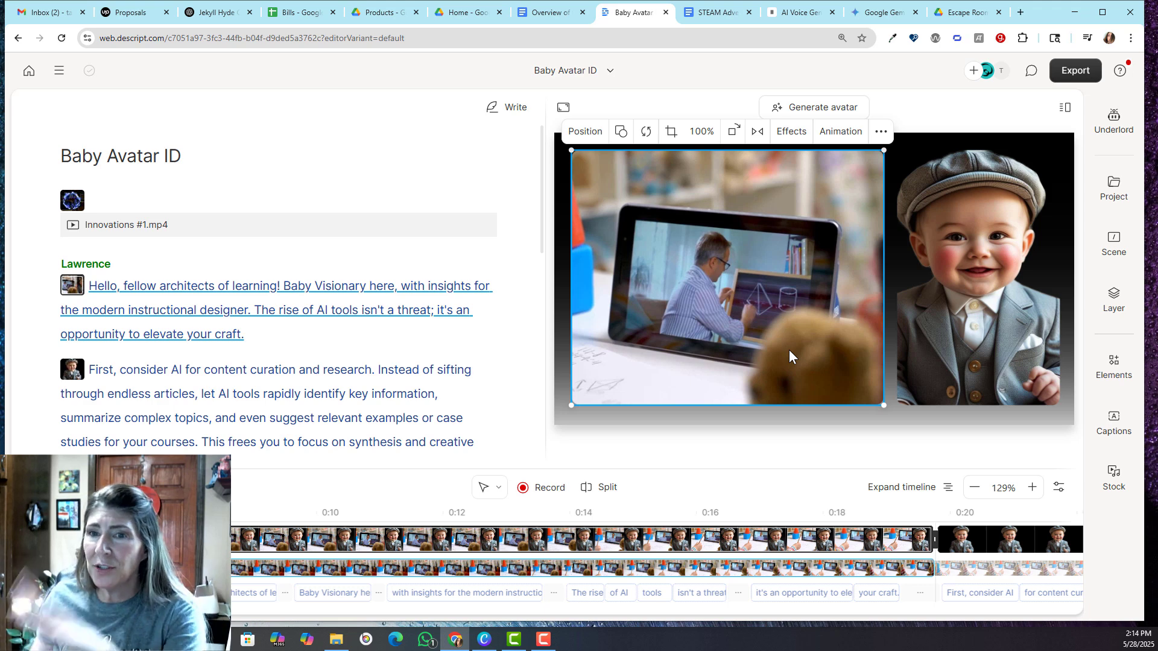
pyautogui.click(705, 448)
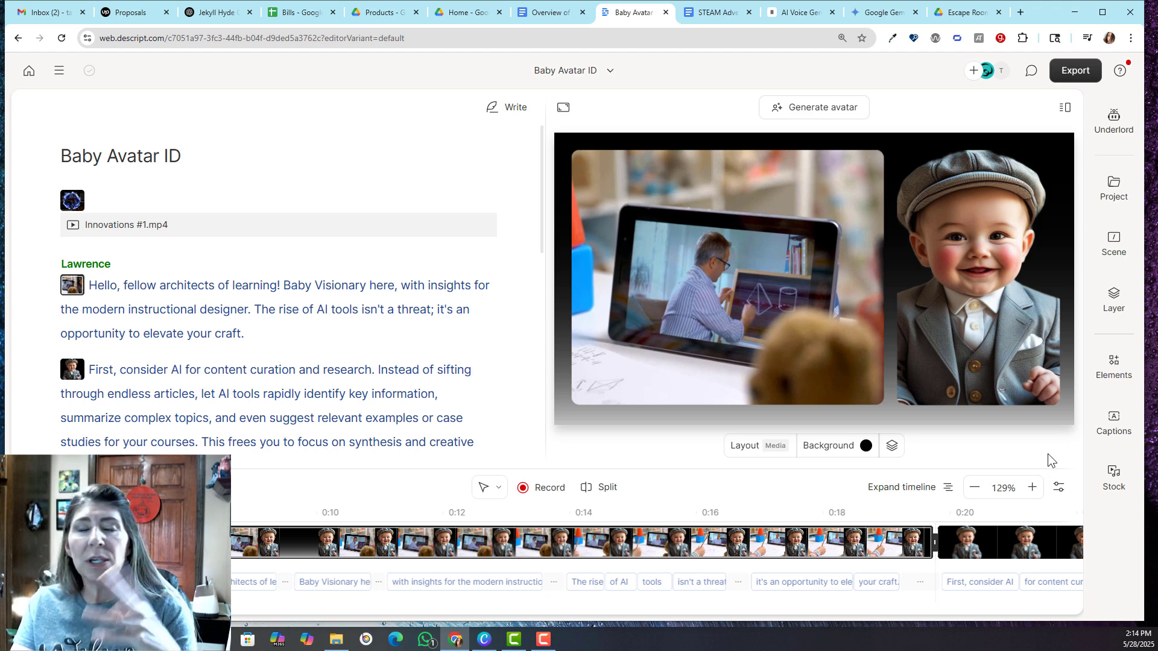
pyautogui.click(628, 208)
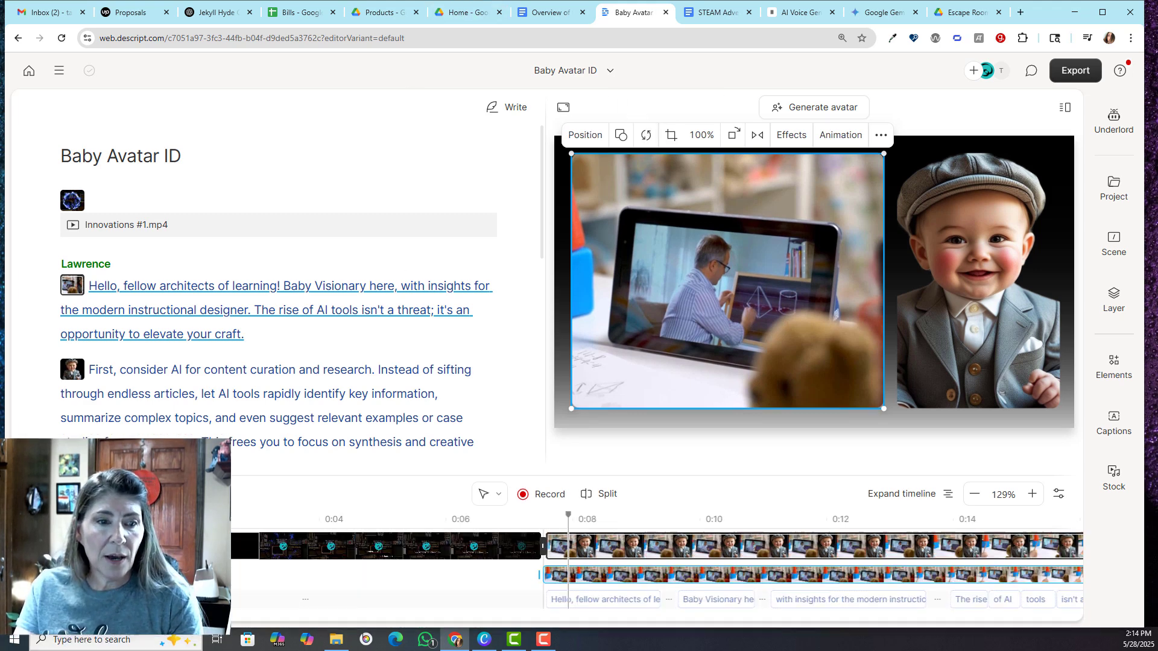
# Zoom the timeline in and out, settling at 60% to view all the scenes, and place the playhead in the opening paragraph's scene
pyautogui.moveTo(61, 615)
pyautogui.mouseDown()
pyautogui.moveTo(255, 629)
pyautogui.moveTo(77, 618)
pyautogui.mouseUp()
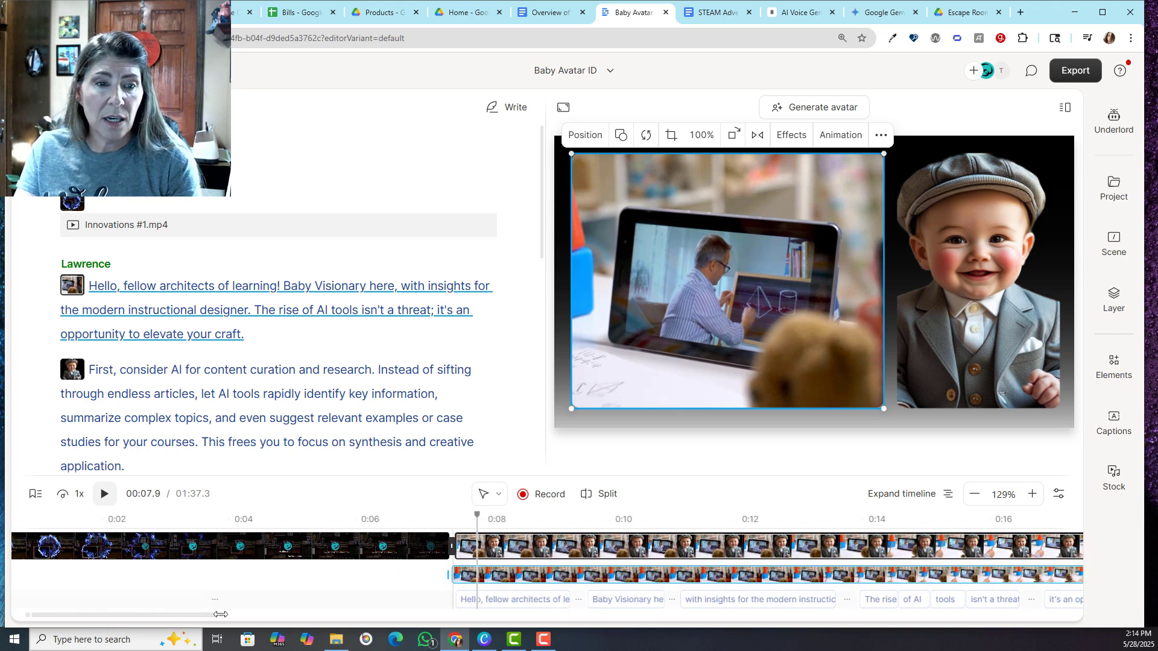
pyautogui.moveTo(221, 613); pyautogui.dragTo(1078, 616)
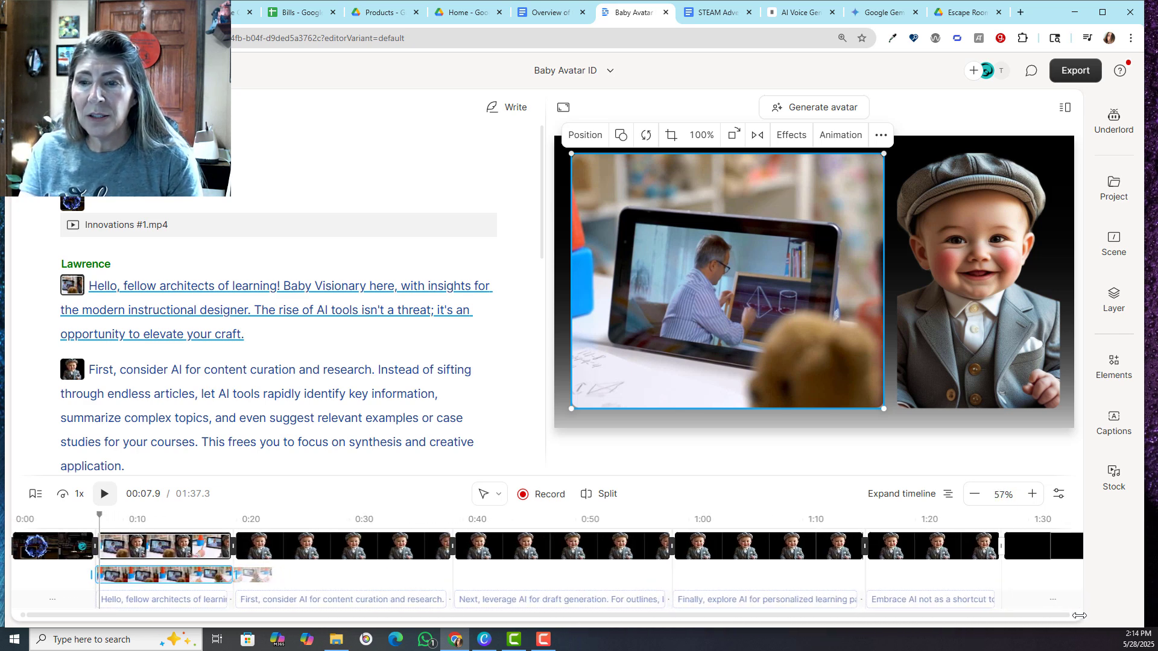
pyautogui.moveTo(1079, 615); pyautogui.dragTo(48, 614)
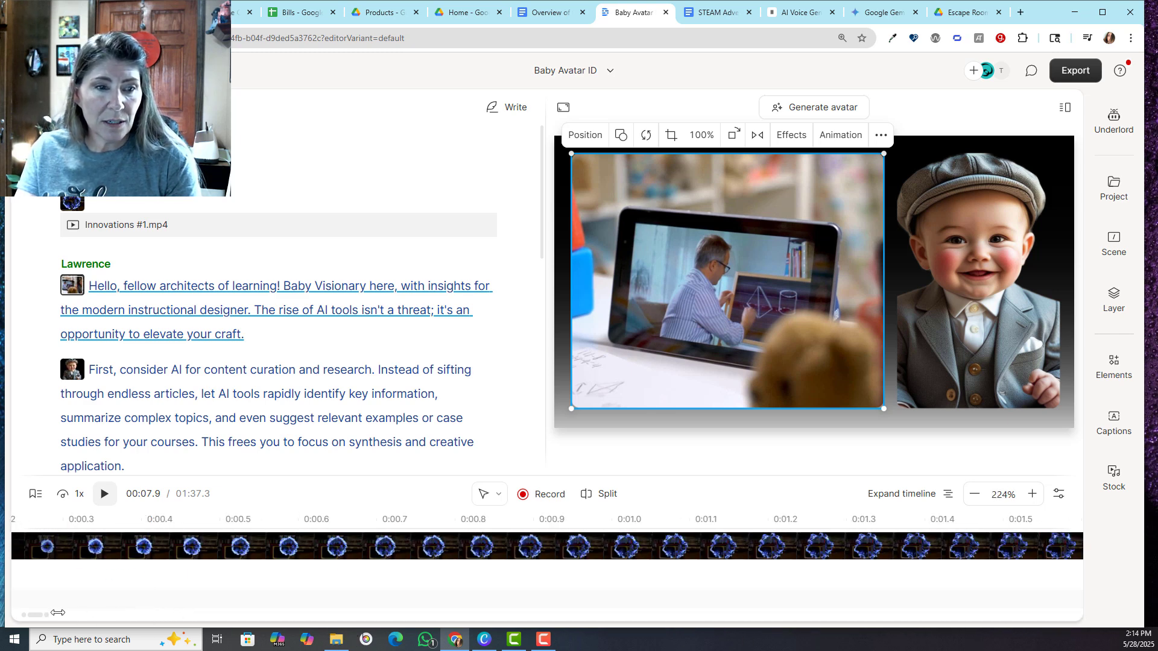
pyautogui.moveTo(50, 615); pyautogui.dragTo(683, 617)
pyautogui.moveTo(589, 615); pyautogui.dragTo(860, 620)
pyautogui.moveTo(298, 614); pyautogui.dragTo(65, 615)
pyautogui.click(92, 590)
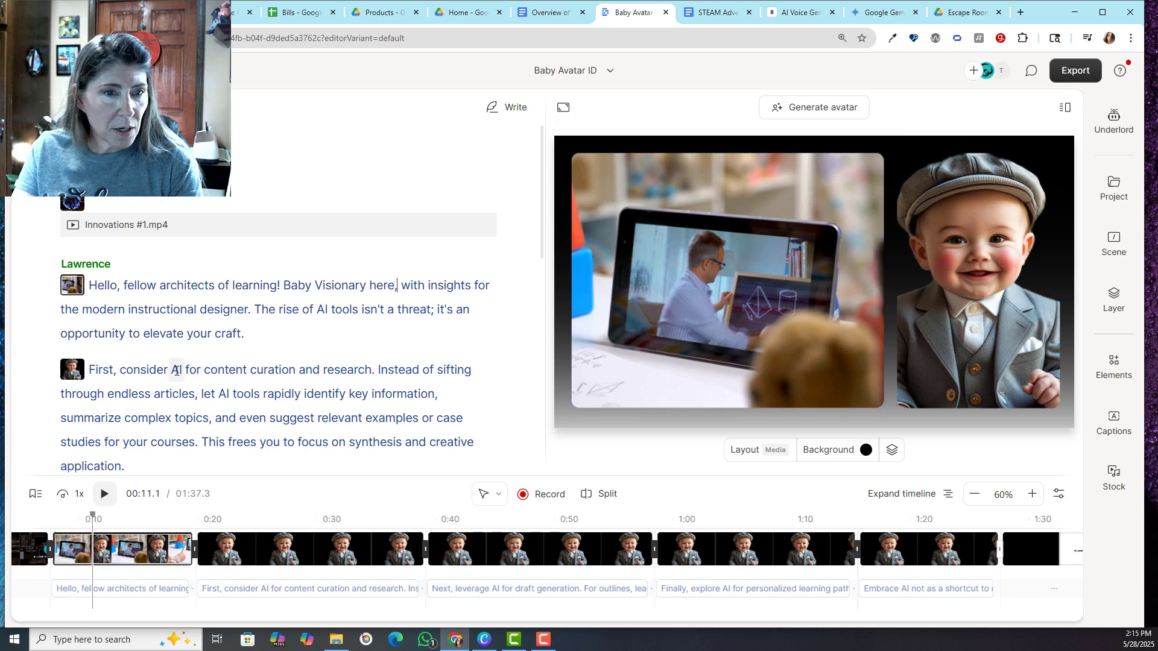
# Apply the Audiogram layout to the scene beginning "First, consider AI"
pyautogui.click(154, 371)
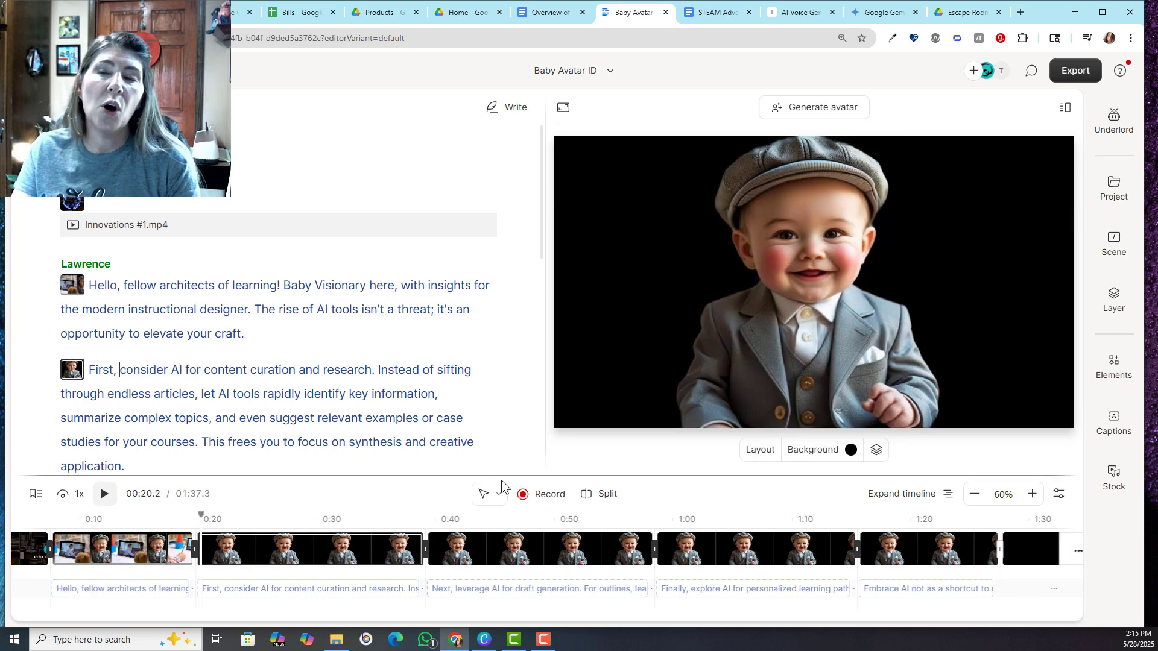
pyautogui.click(765, 450)
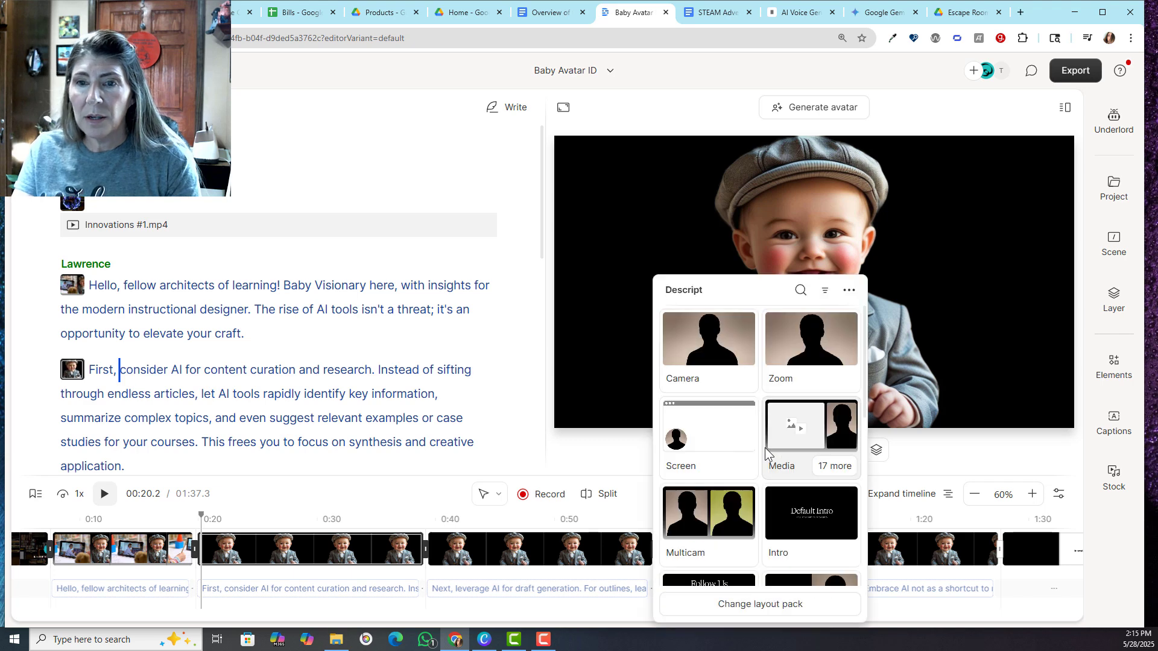
pyautogui.scroll(-3, 812, 477)
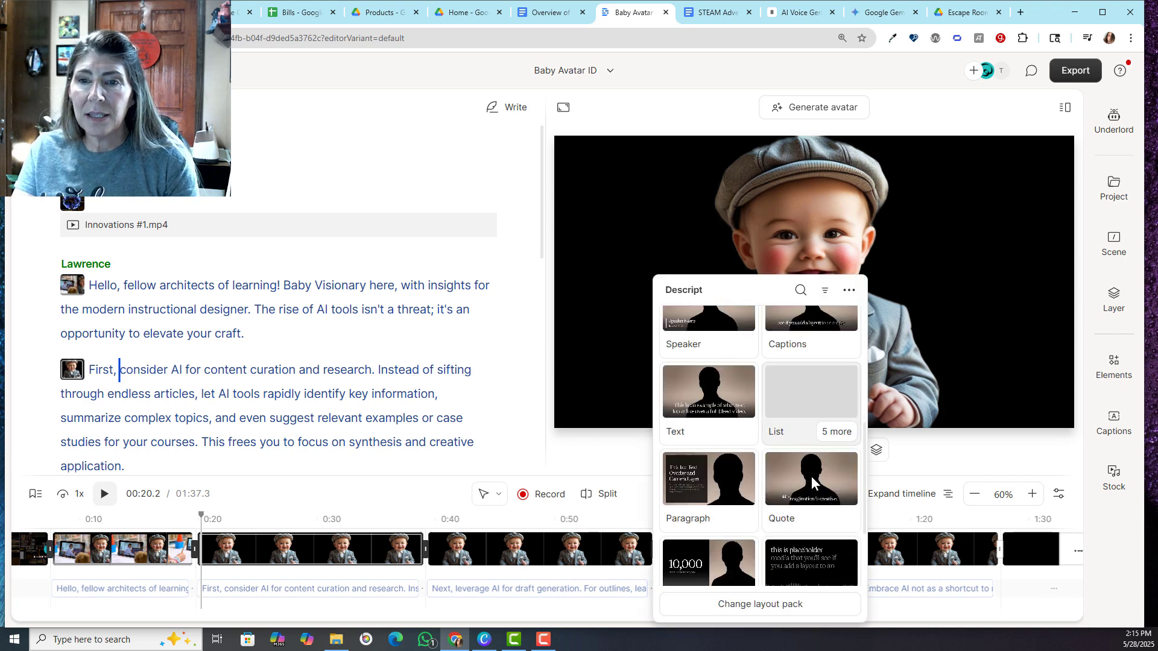
pyautogui.click(802, 546)
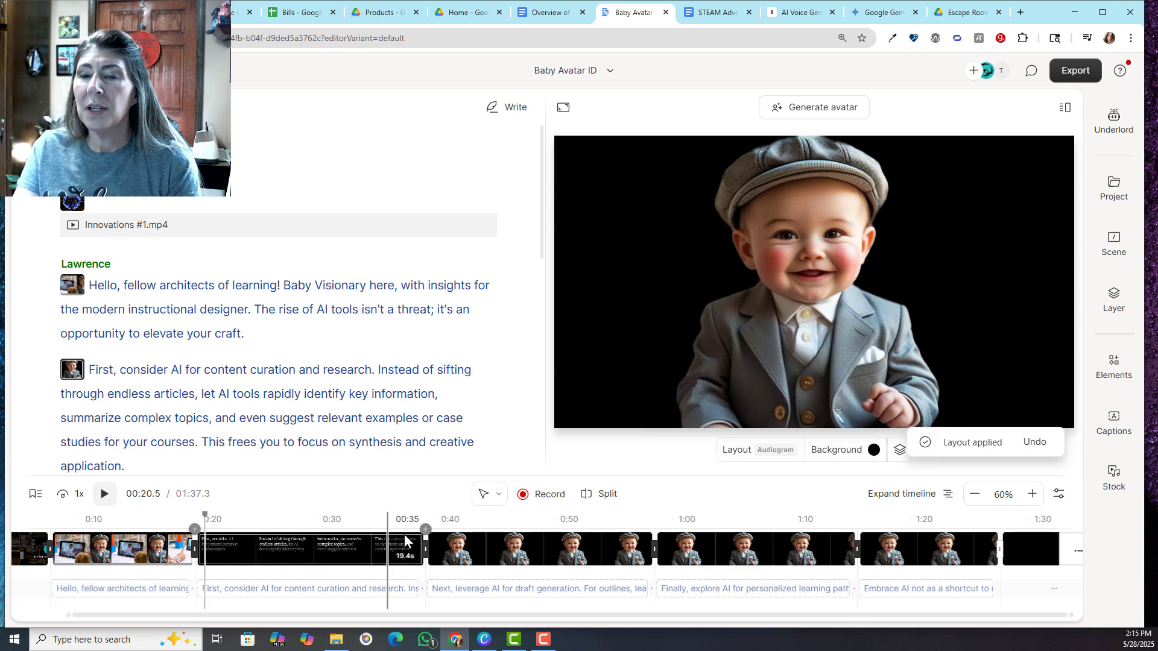
# Change the color of the waveform in the "First, consider AI" scene to bright blue
pyautogui.click(750, 371)
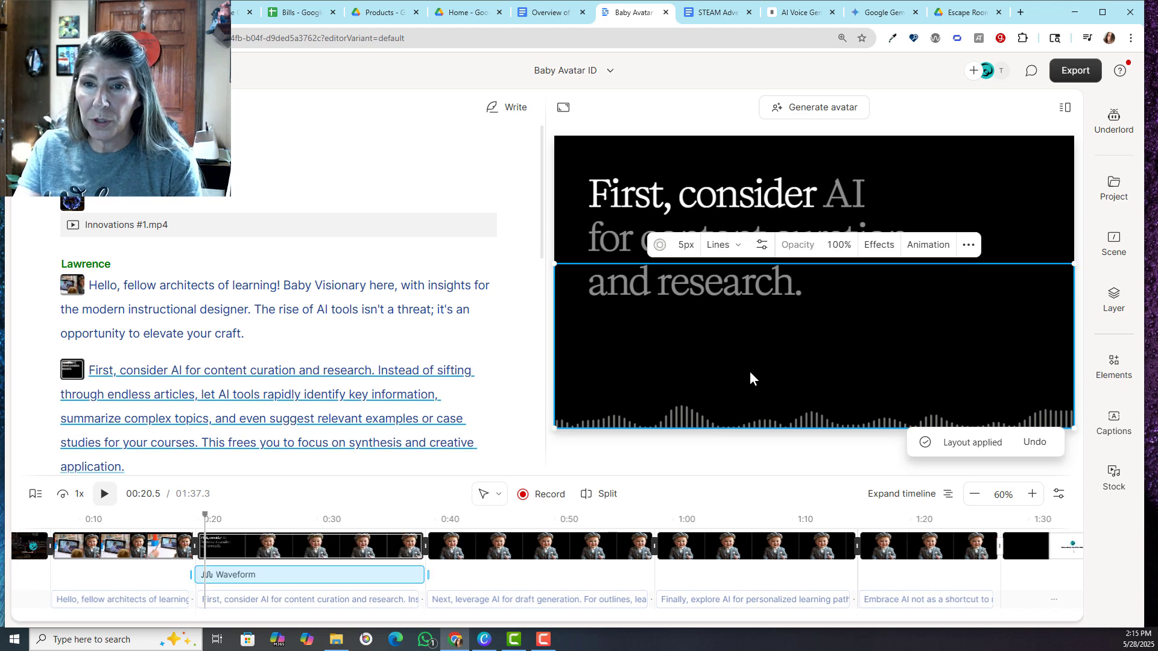
pyautogui.click(659, 244)
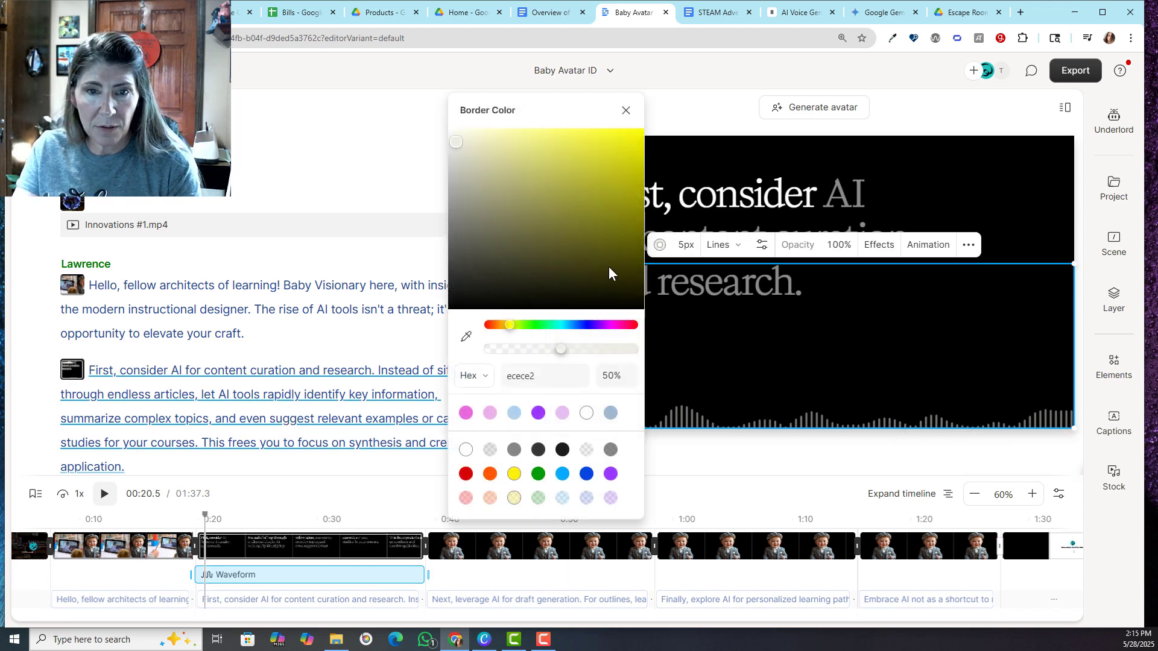
pyautogui.click(562, 473)
# Set the fill color of the captions in the "First, consider AI" scene to the same bright blue as the waveform
pyautogui.click(756, 211)
pyautogui.click(739, 202)
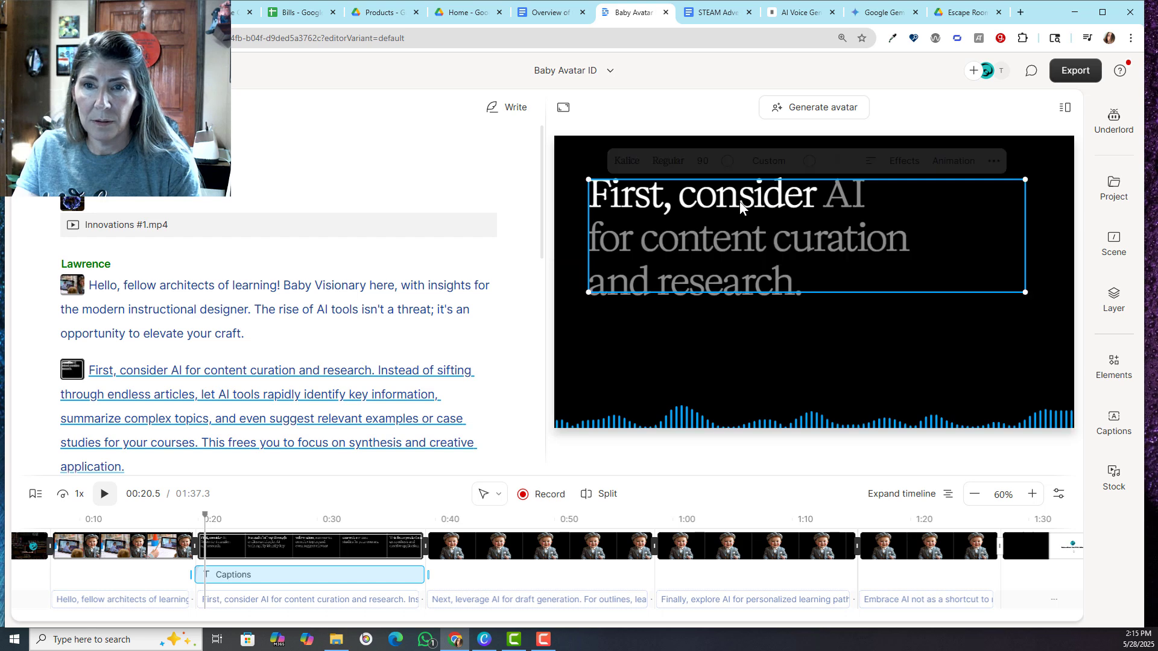
pyautogui.click(727, 161)
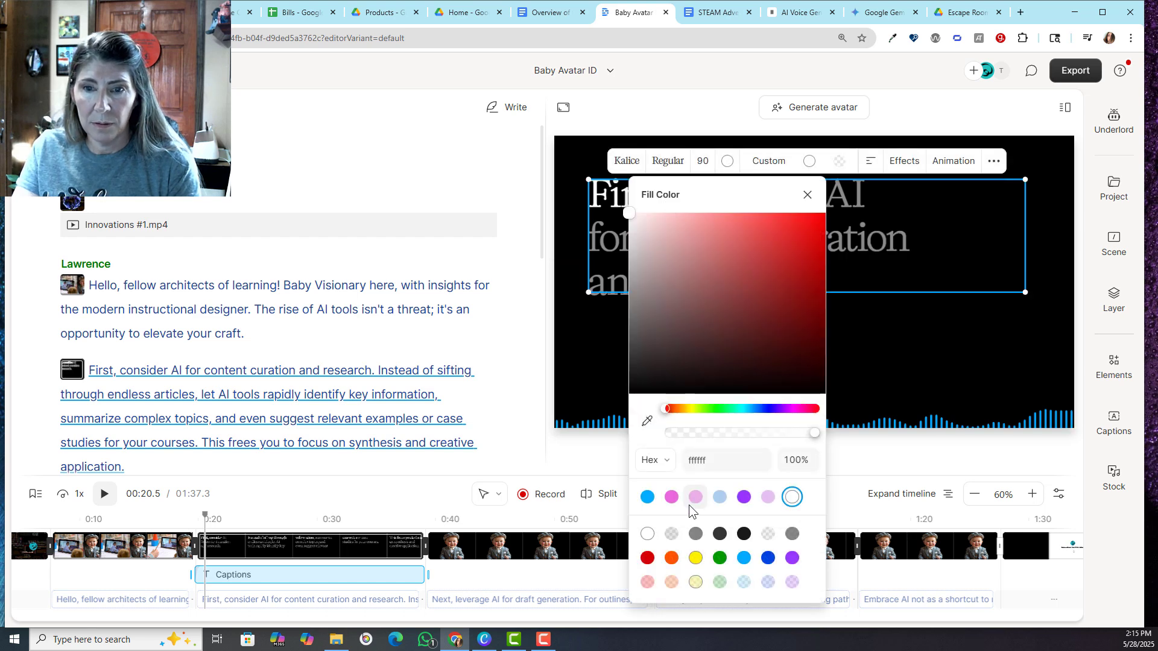
pyautogui.click(646, 496)
pyautogui.click(976, 367)
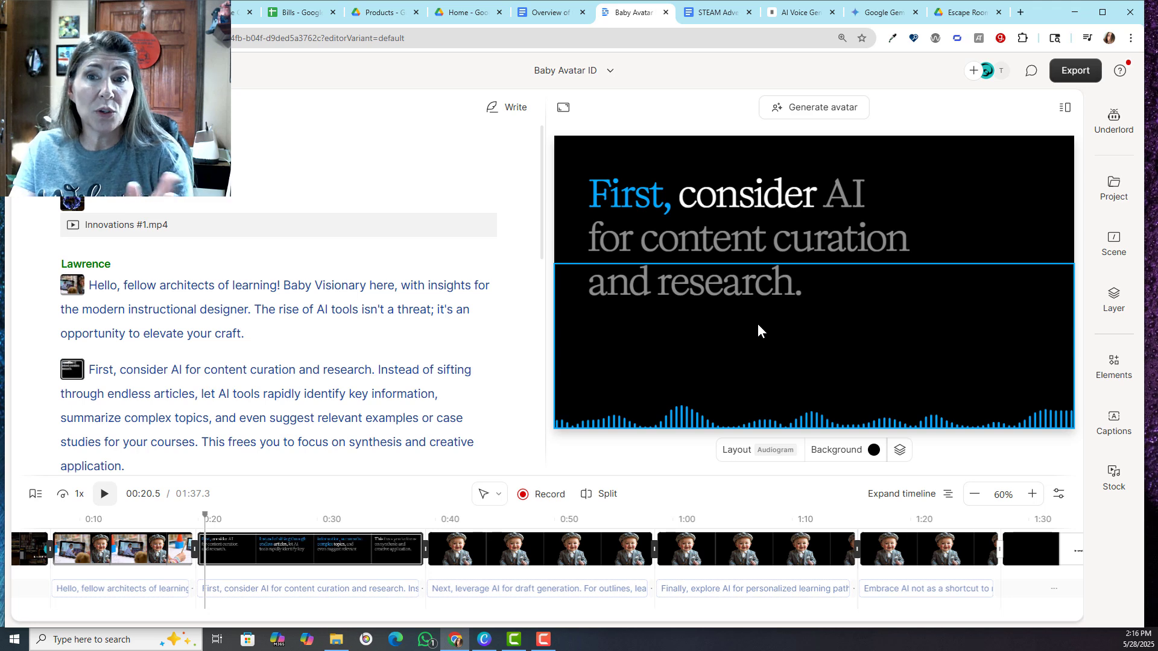
# Review the layout actions of the "First, consider AI" scene, including the option to save the scene as a new layout
pyautogui.click(1114, 244)
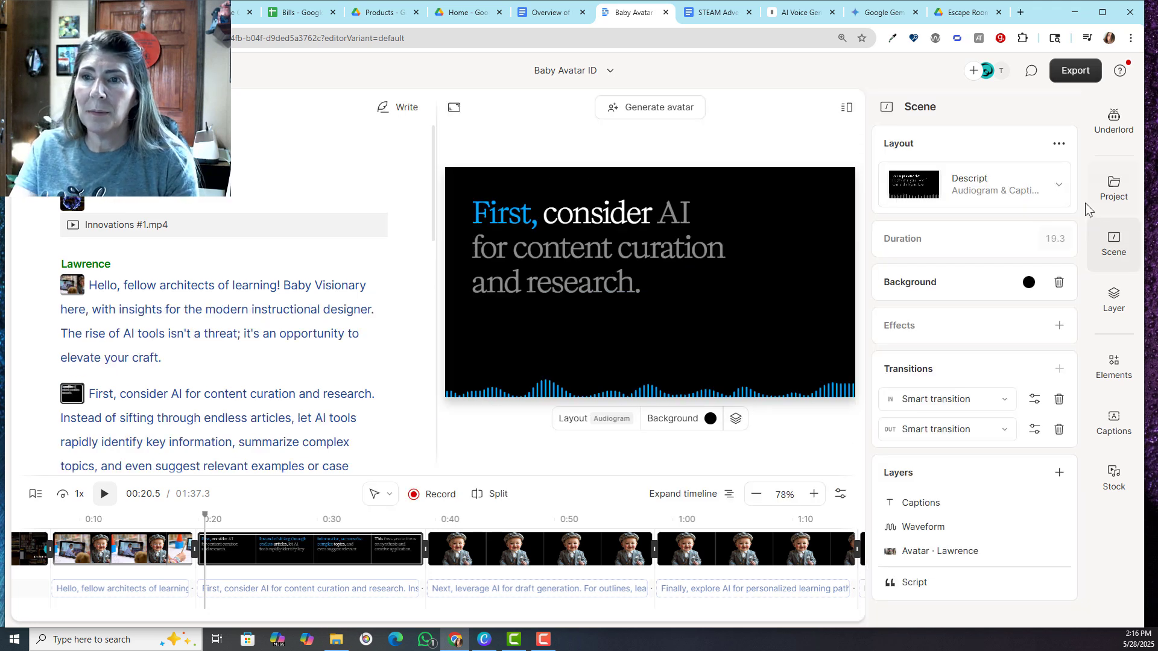
pyautogui.click(1058, 144)
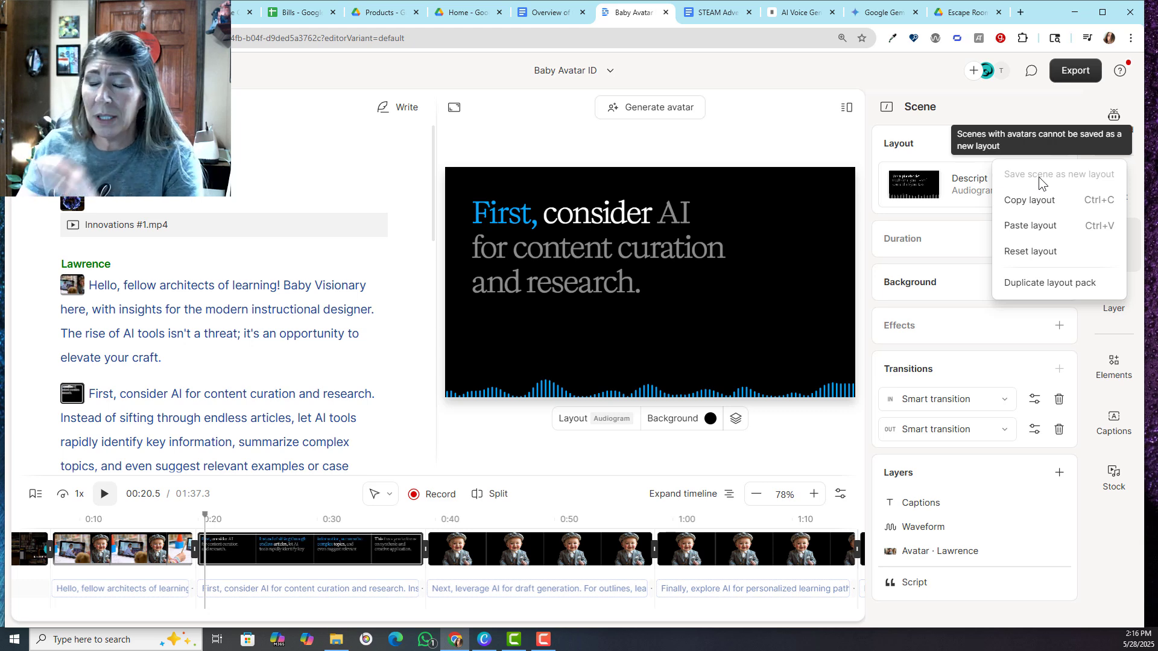
pyautogui.click(989, 104)
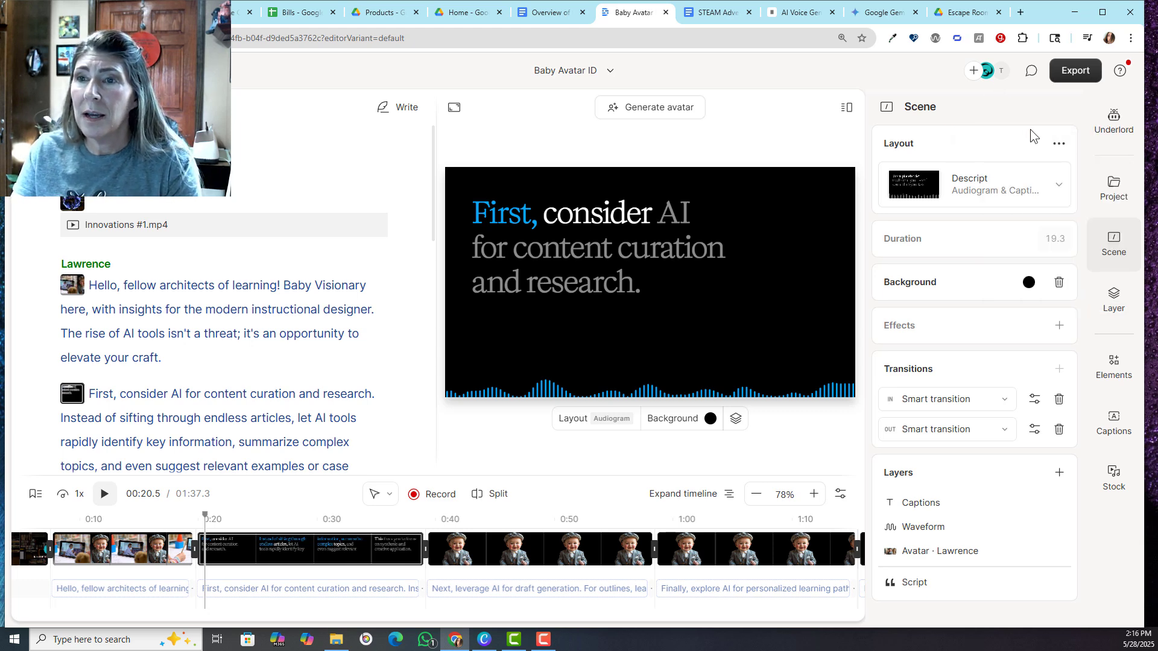
# Browse the Descript pack's layouts, followed by the gallery and private layout packs, without changing the scene's layout
pyautogui.click(1037, 186)
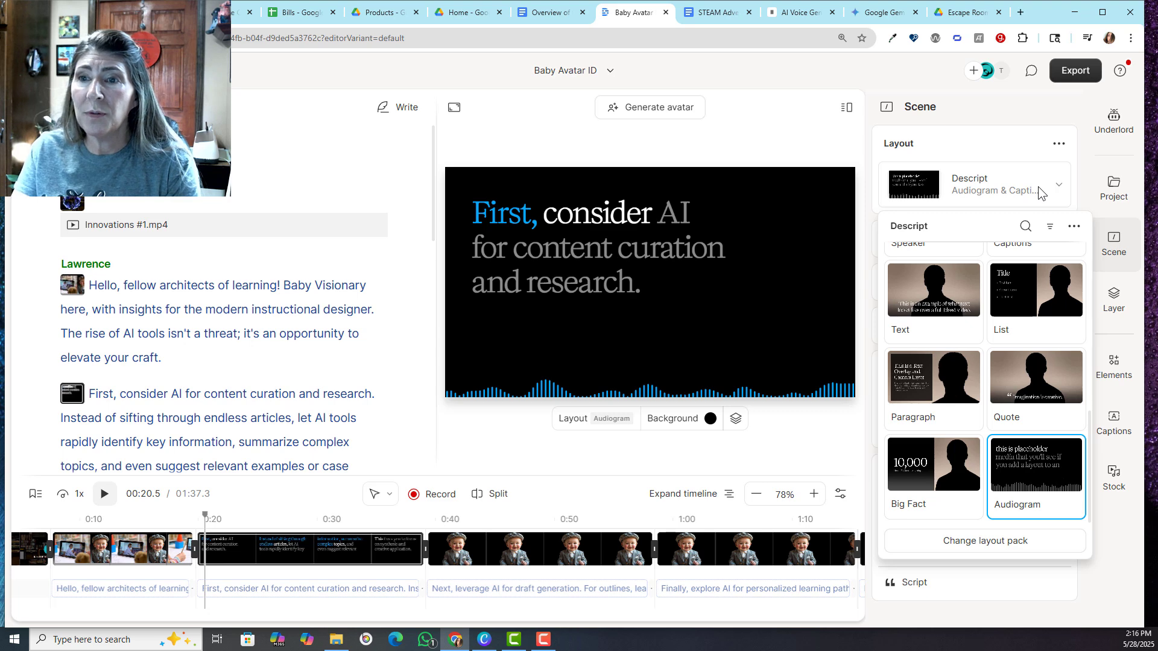
pyautogui.scroll(7, 1040, 364)
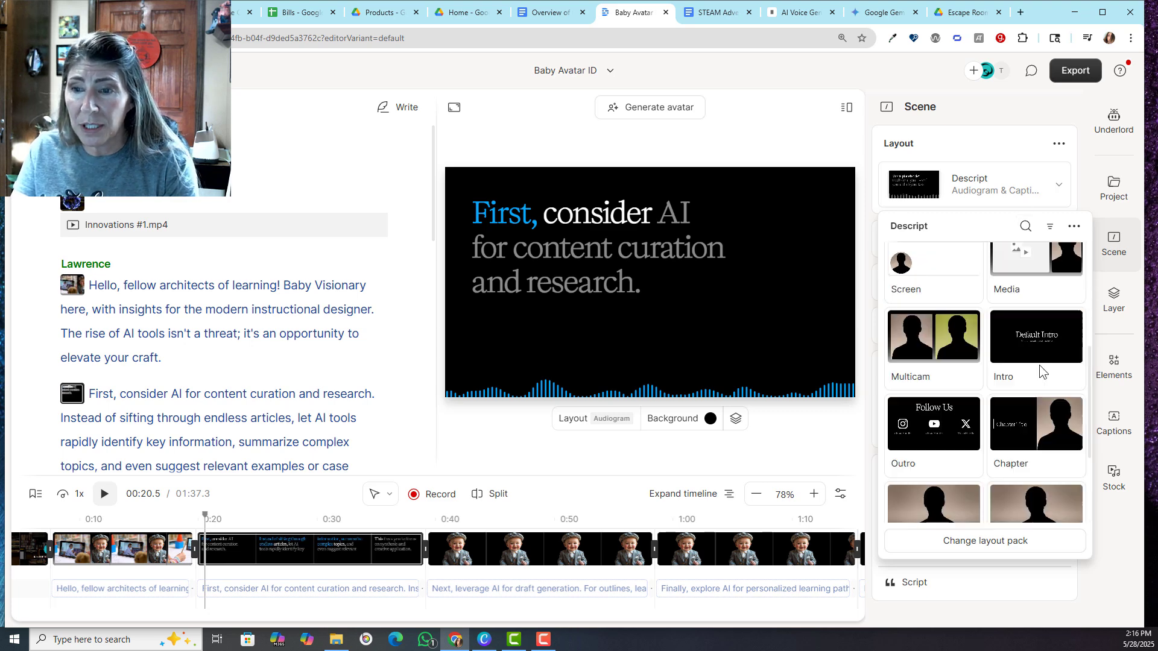
pyautogui.click(987, 541)
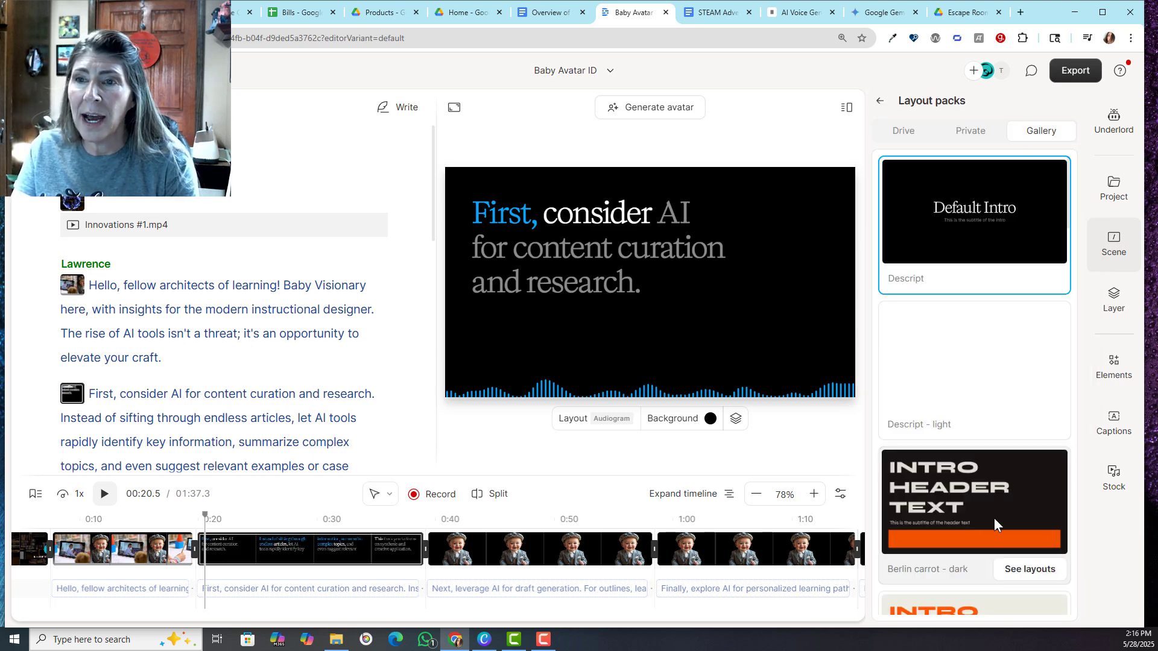
pyautogui.click(989, 129)
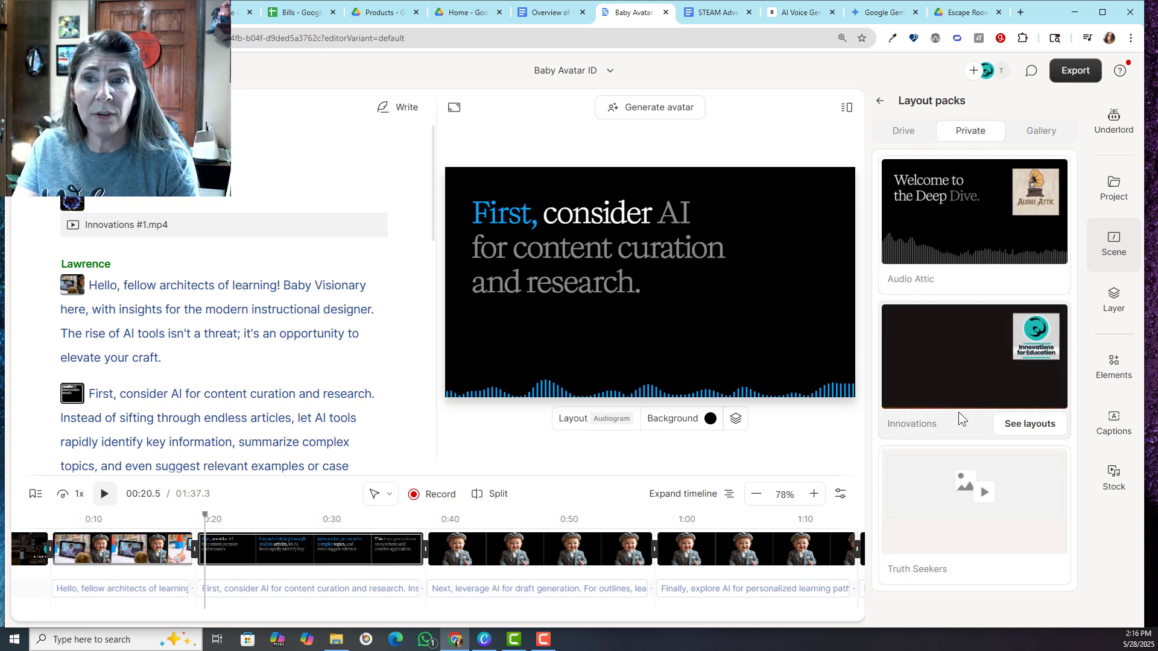
pyautogui.click(882, 102)
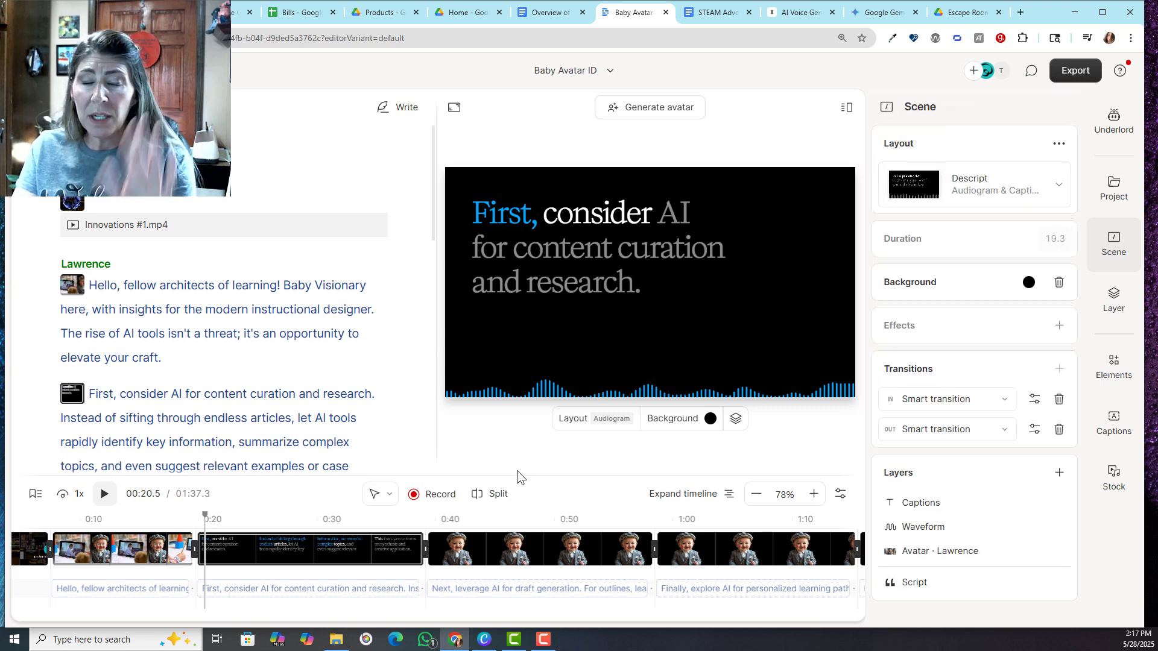
# Leave the project for the drive's home page and open the starting options of the AI video maker
pyautogui.click(29, 70)
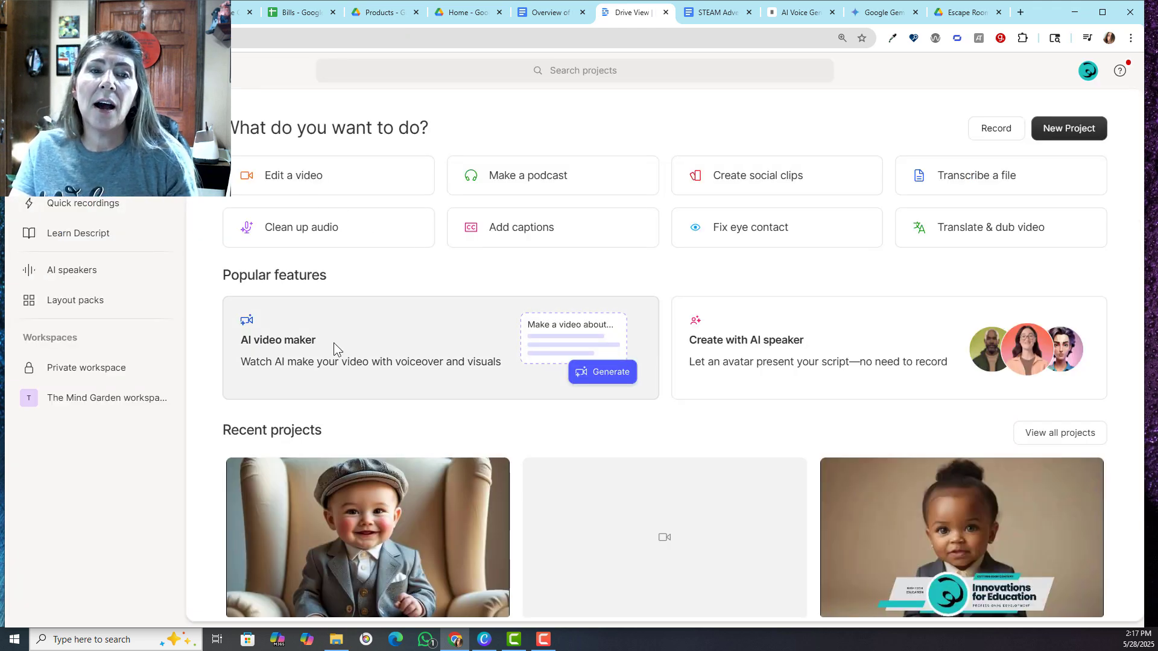
pyautogui.click(334, 343)
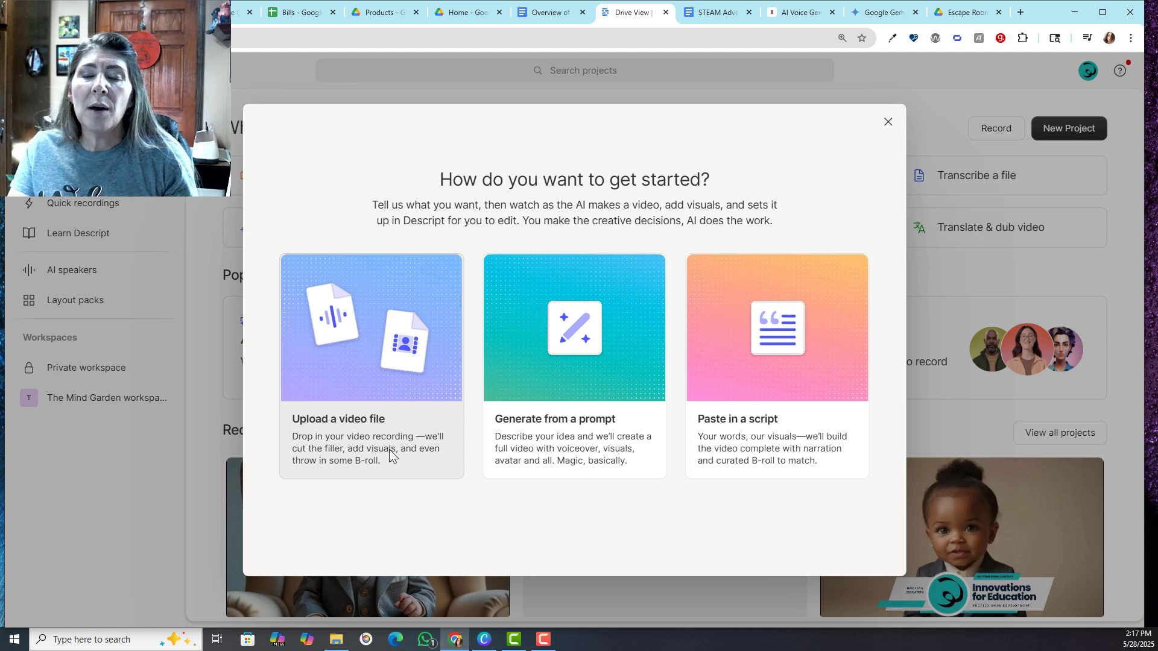